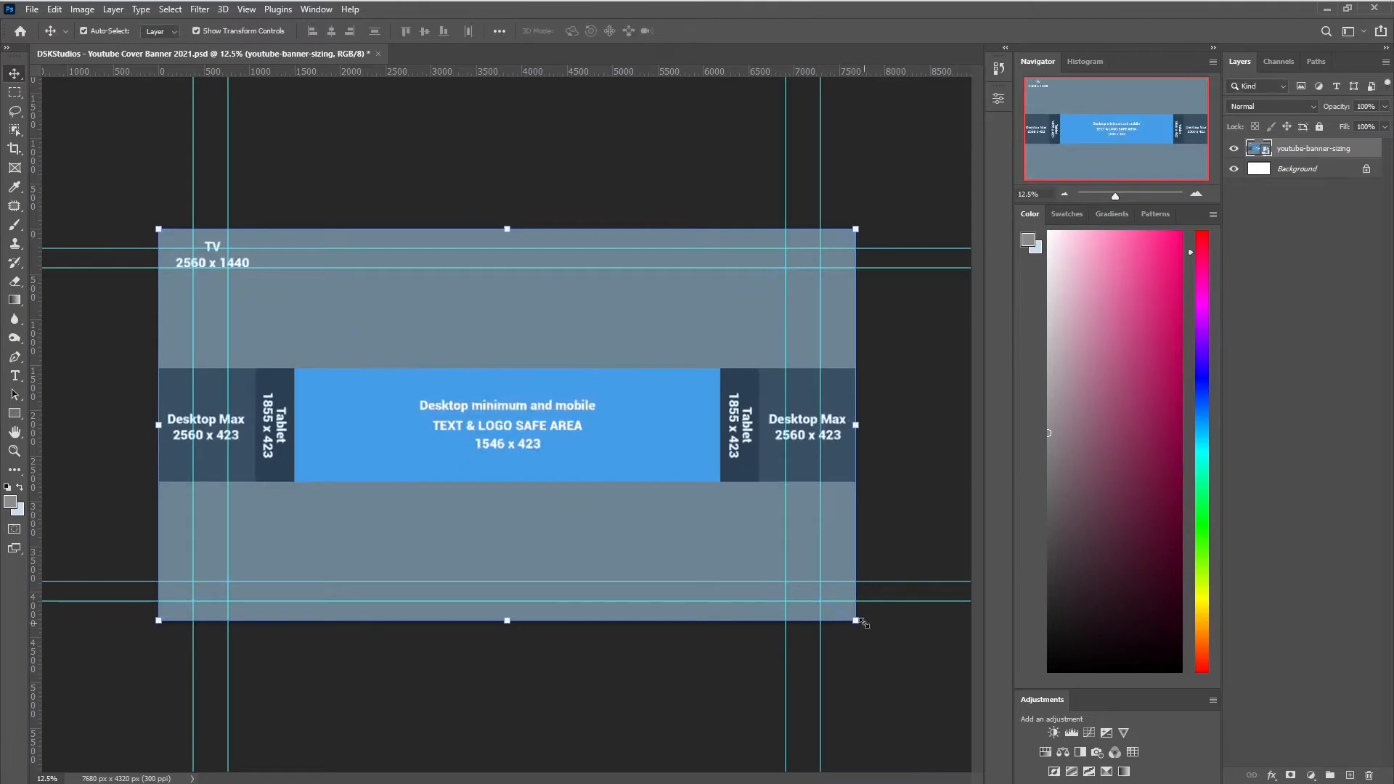
Align the youtube-banner-sizing template with the canvas by setting its X and Y position to 0.
left_click(545, 181)
left_click_drag(601, 344, 603, 349)
left_click(468, 330)
left_click(998, 98)
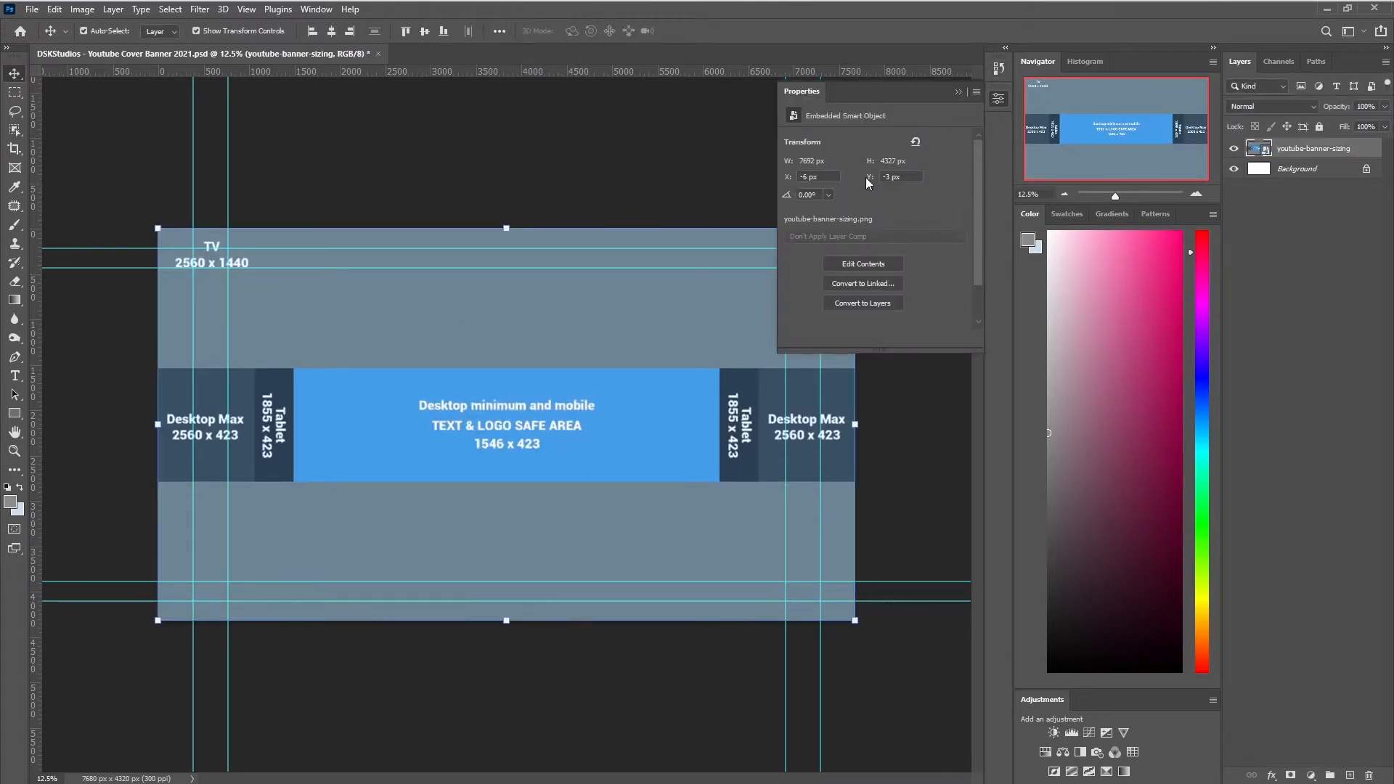
type("0")
key("Tab")
type("0")
key("Return")
left_click(528, 364)
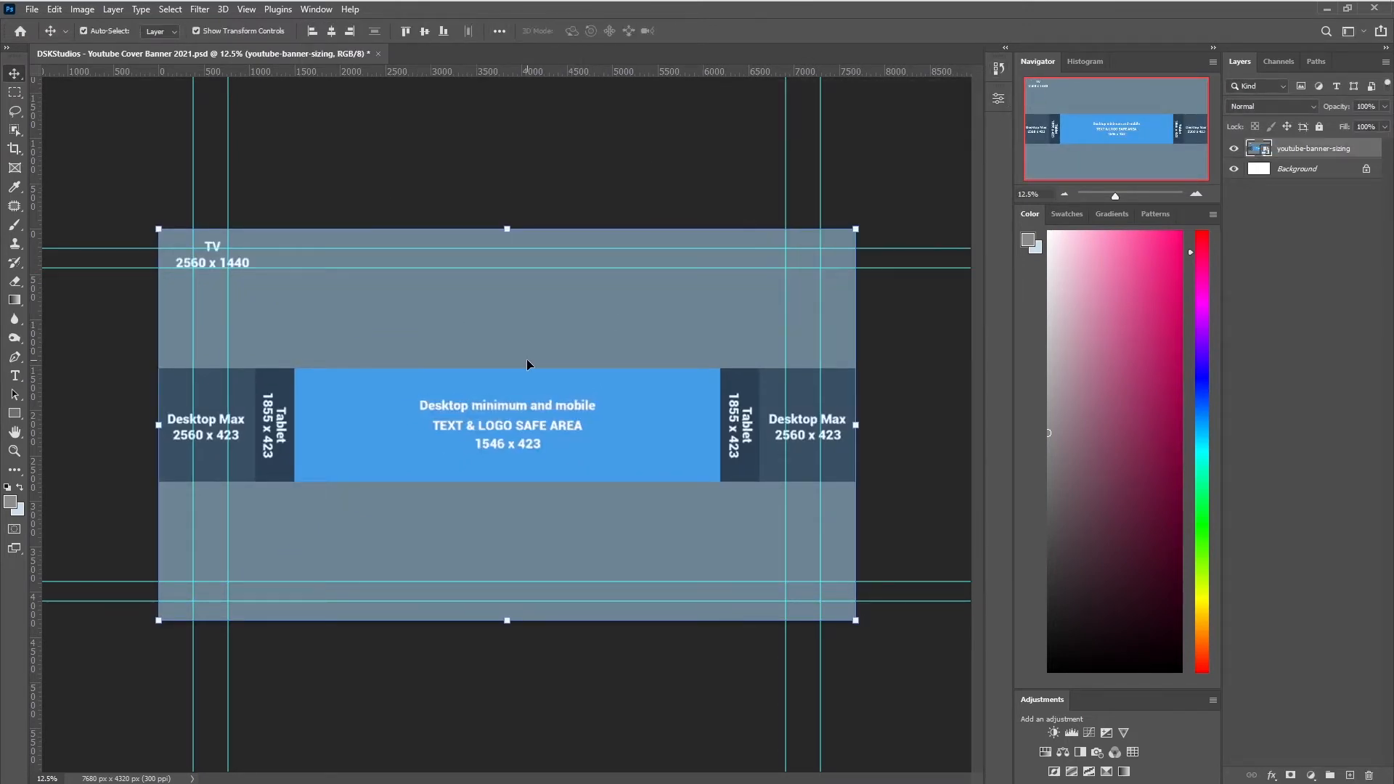
Clear all existing guides from the banner document.
left_click_drag(479, 71, 485, 352)
left_click(246, 9)
left_click(268, 424)
Place horizontal guides along the upper and lower edges of the template's blue text and logo safe area.
left_click_drag(459, 71, 458, 366)
scroll(427, 448, "up", 6)
left_click_drag(312, 71, 296, 510)
scroll(283, 301, "up", 5)
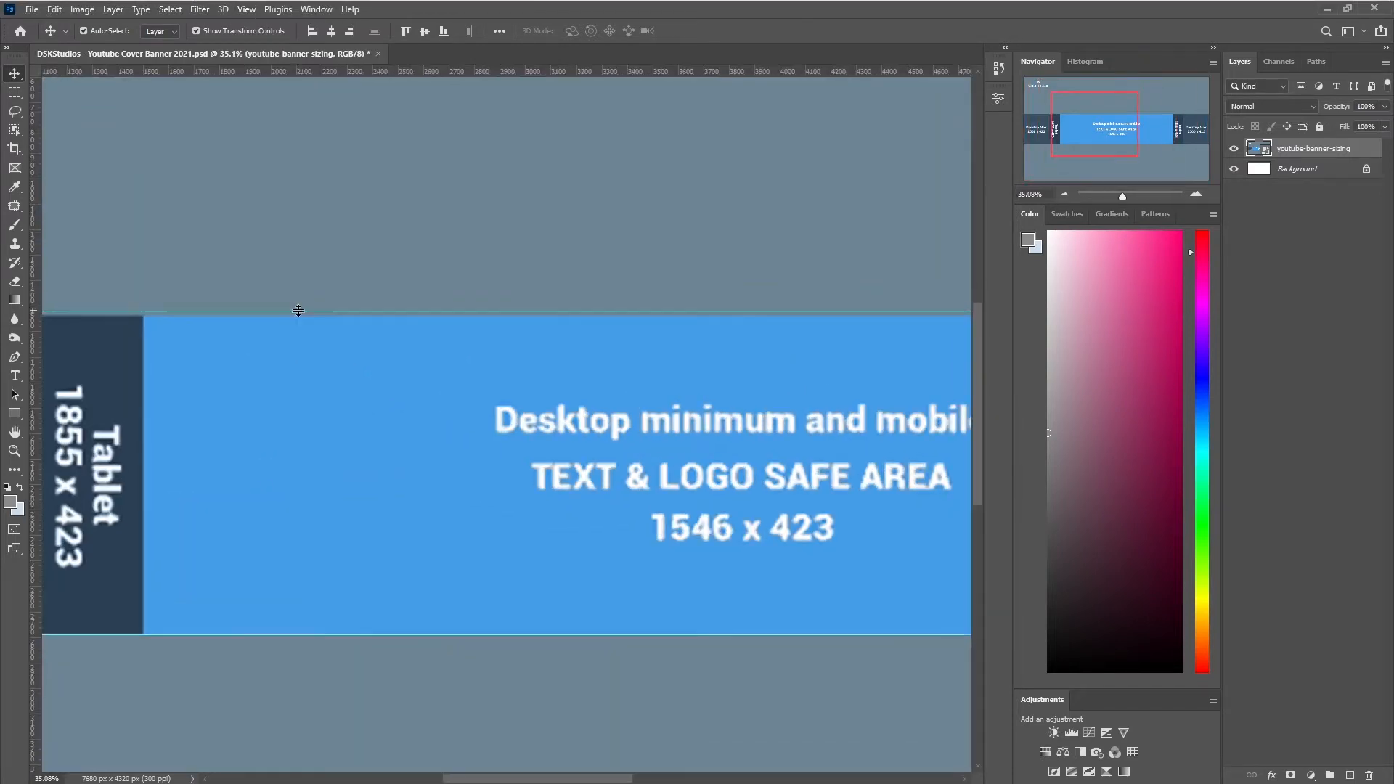
left_click_drag(299, 309, 292, 316)
Place vertical guides along the inner and outer edges of both Tablet areas on the template.
scroll(293, 319, "down", 9)
scroll(260, 408, "up", 4)
left_click_drag(35, 428, 178, 431)
scroll(248, 448, "down", 4)
scroll(755, 424, "up", 5)
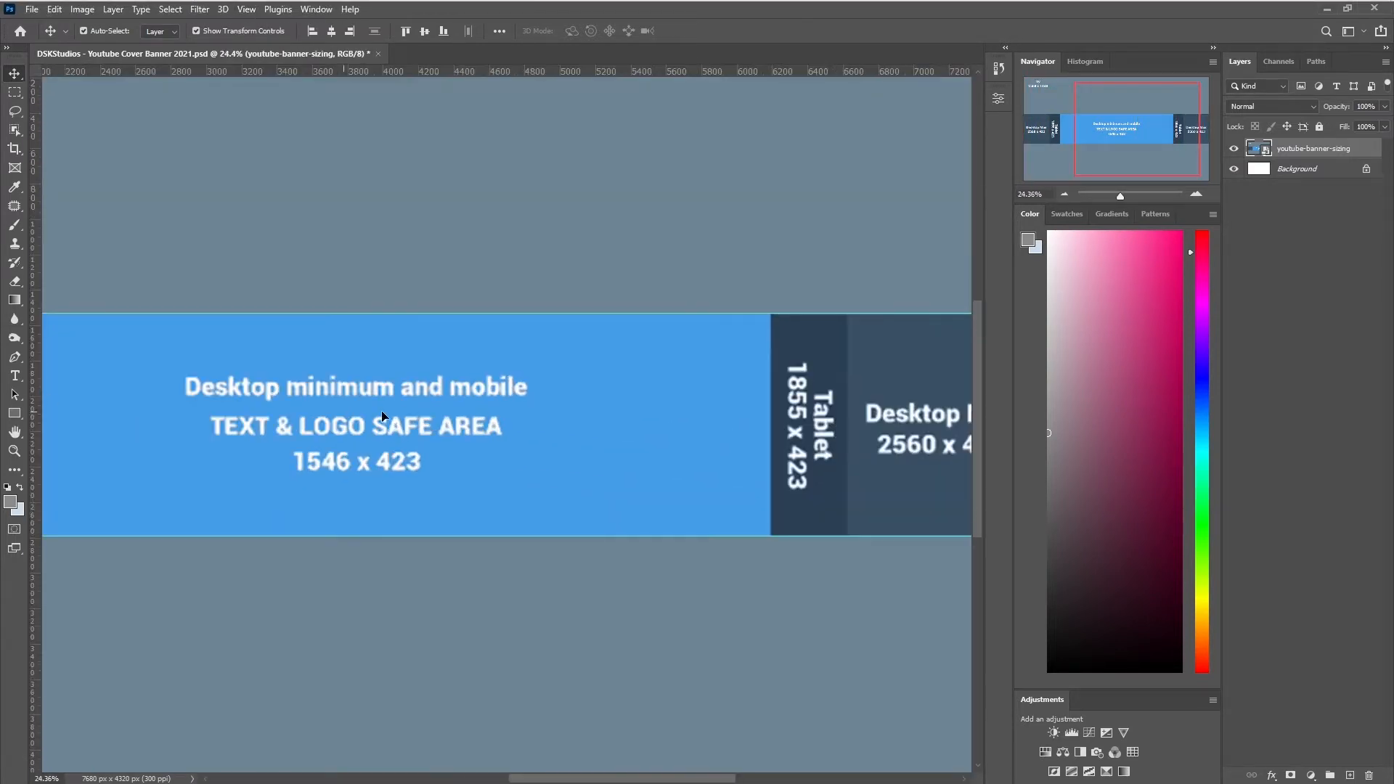
left_click_drag(819, 447, 847, 446)
Hide the youtube-banner-sizing layer and save the document.
scroll(835, 436, "down", 6)
left_click(1234, 149)
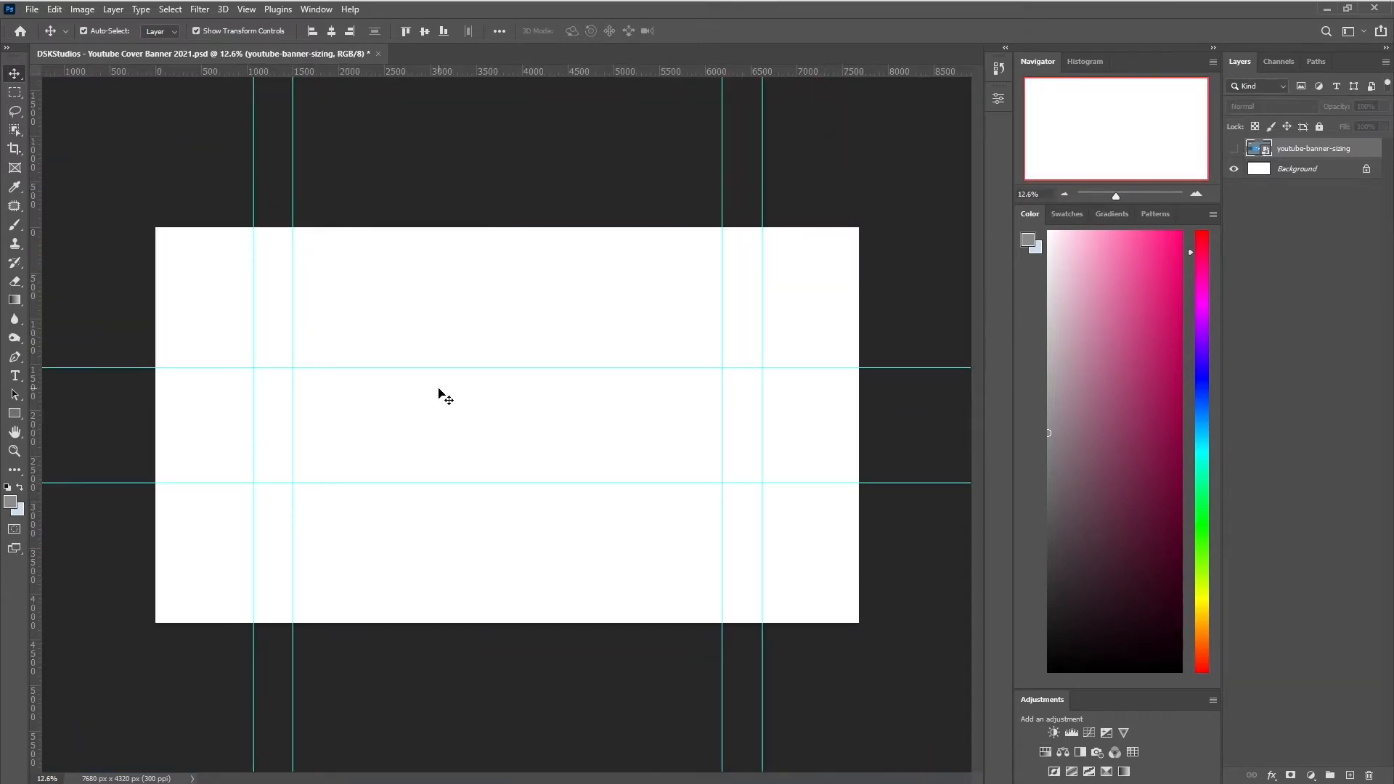
key("ctrl+s")
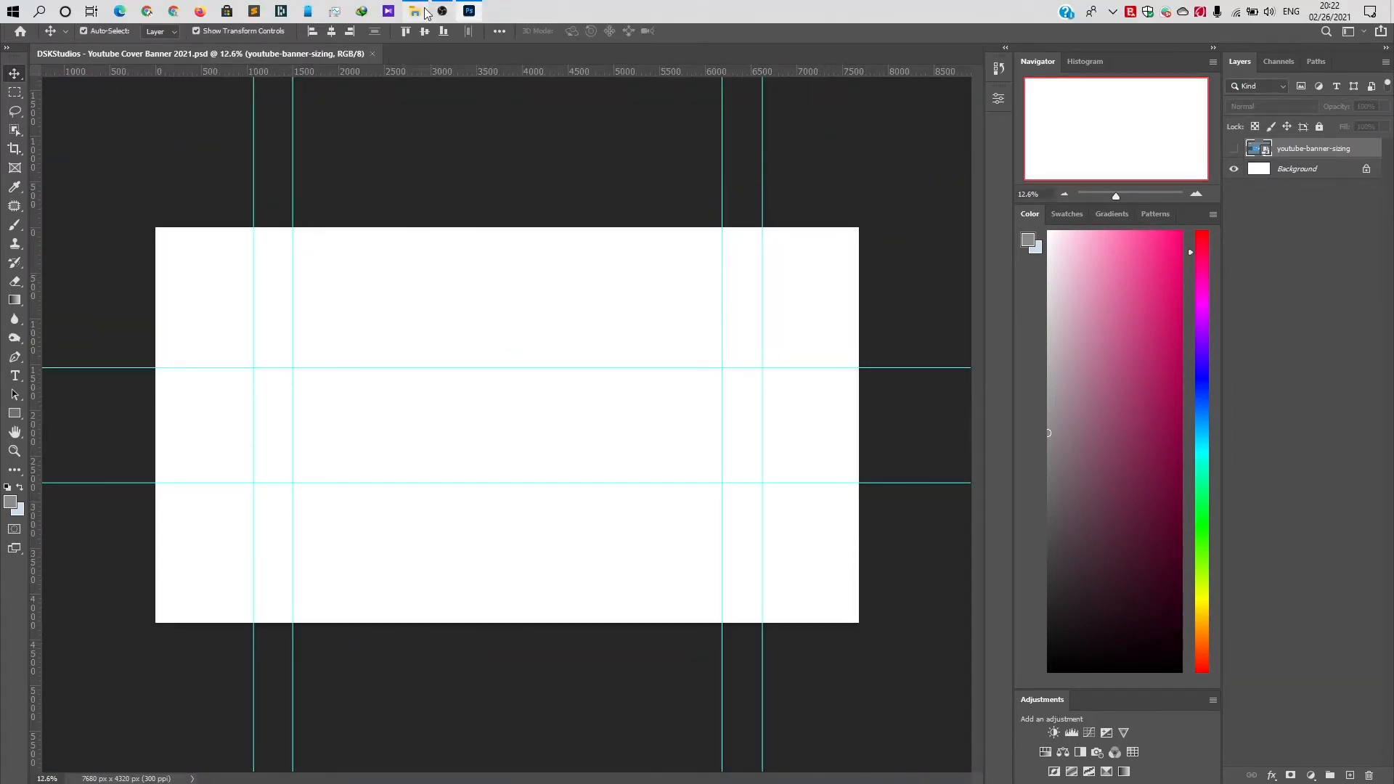
Switch to the file explorer and open DSKStudio's 2020 Profile Pictuer & Logo.psd in Photoshop.
key("alt+Tab")
left_click_drag(349, 144, 281, 337)
double_click(389, 441)
left_click_drag(620, 440, 569, 55)
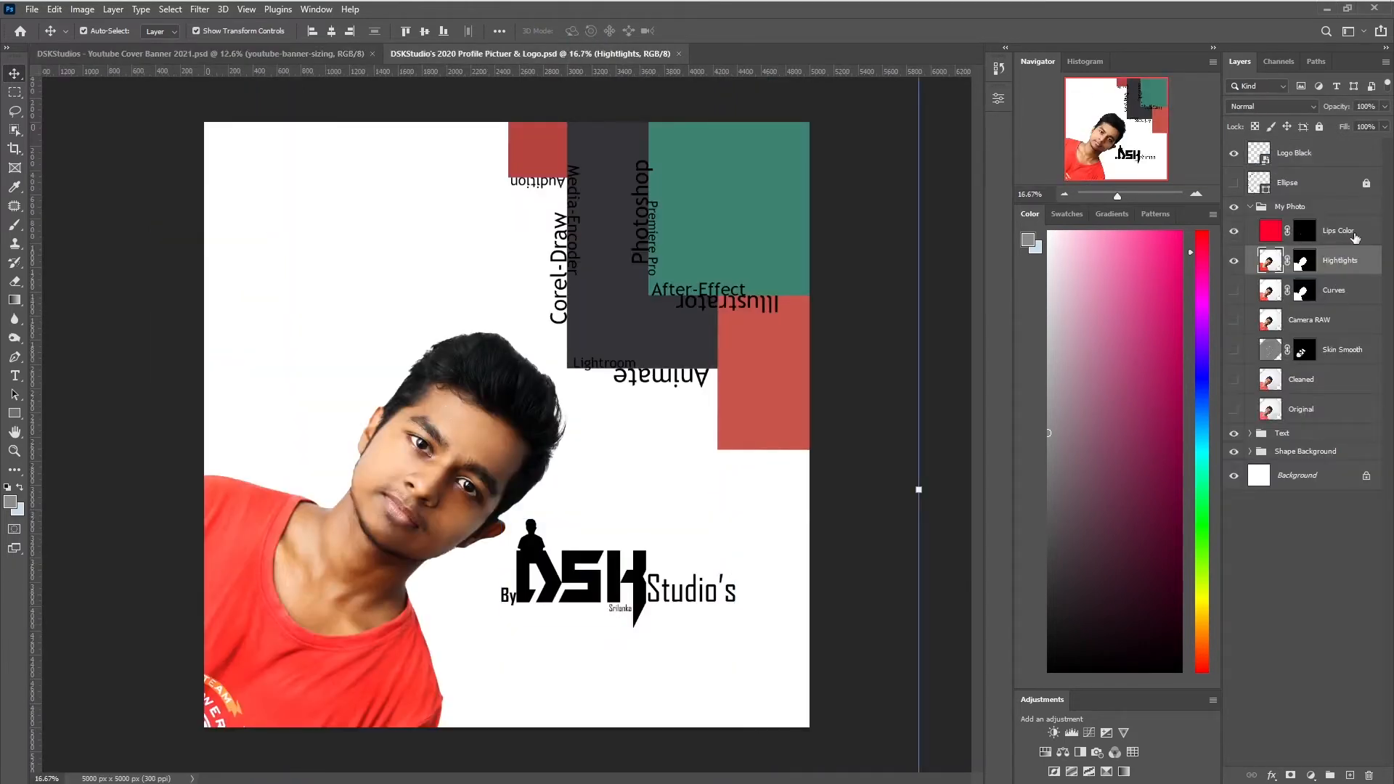
Copy the Hightlights portrait layer from the profile picture document into the YouTube banner document.
left_click(1339, 260)
left_click_drag(419, 444, 365, 426)
scroll(366, 427, "down", 1)
Try out different placements of the portrait on the banner canvas and undo the last changes.
left_click_drag(645, 176, 452, 367)
left_click_drag(311, 531, 445, 431)
left_click_drag(225, 248, 150, 443)
left_click_drag(655, 432, 439, 436)
left_click_drag(310, 459, 401, 455)
scroll(401, 455, "up", 4)
key("ctrl+z")
key("ctrl+z")
key("ctrl+z")
Position the portrait in the lower-left corner of the banner canvas.
left_click_drag(622, 675, 384, 435)
left_click_drag(222, 347, 299, 470)
scroll(305, 504, "up", 5)
scroll(308, 508, "down", 1)
scroll(439, 508, "up", 5)
mouse_move(394, 474)
left_mouse_down()
mouse_move(398, 454)
mouse_move(397, 470)
left_mouse_up()
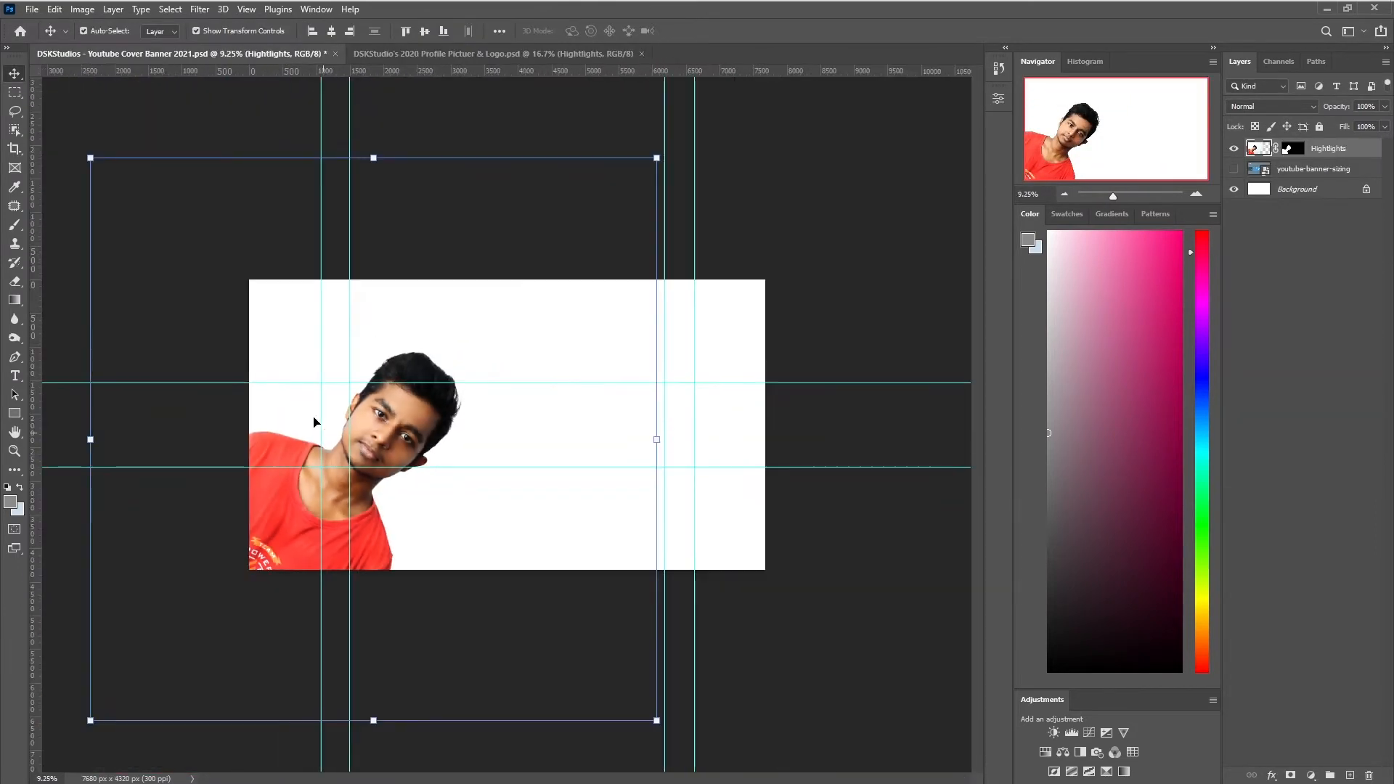
Nudge the portrait left and down so the shirt runs past the canvas's left and lower edges.
key("shift+Left")
key("shift+Left")
key("shift+Left")
key("shift+Left")
key("shift+Left")
key("shift+Down")
key("shift+Down")
key("shift+Down")
key("shift+Left")
key("shift+Left")
key("shift+Left")
key("shift+Left")
key("shift+Down")
key("shift+Down")
key("shift+Down")
key("shift+Down")
key("shift+Down")
key("shift+Down")
key("shift+Down")
key("shift+Down")
key("shift+Down")
key("shift+Down")
key("shift+Down")
key("shift+Down")
key("shift+Down")
key("shift+Left")
key("shift+Left")
key("shift+Left")
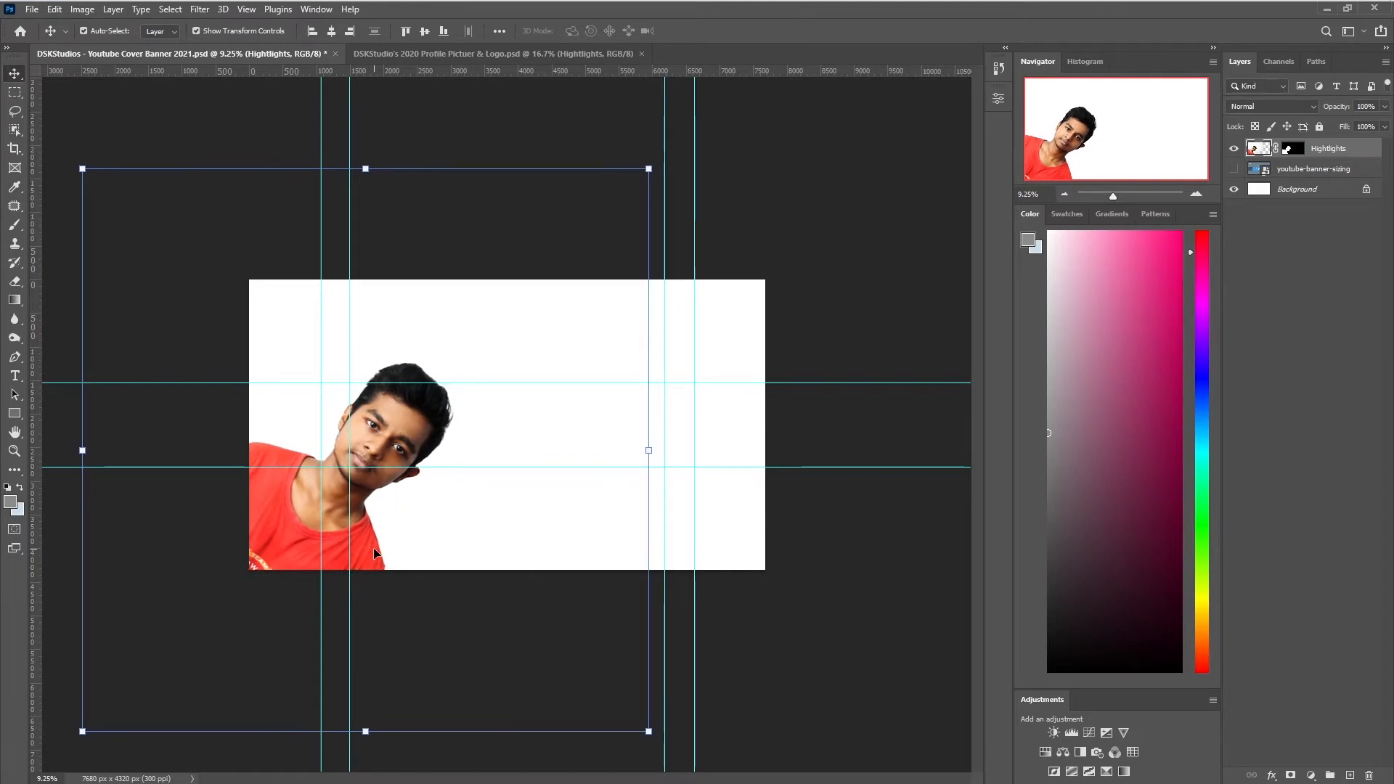
Crop the document at its current canvas bounds to trim the parts of the portrait outside the canvas.
left_click(15, 150)
key("Return")
key("Return")
key("v")
Move the portrait to the lower-left corner of the safe area and scale it down to fit between the horizontal guides.
left_click_drag(389, 466, 489, 363)
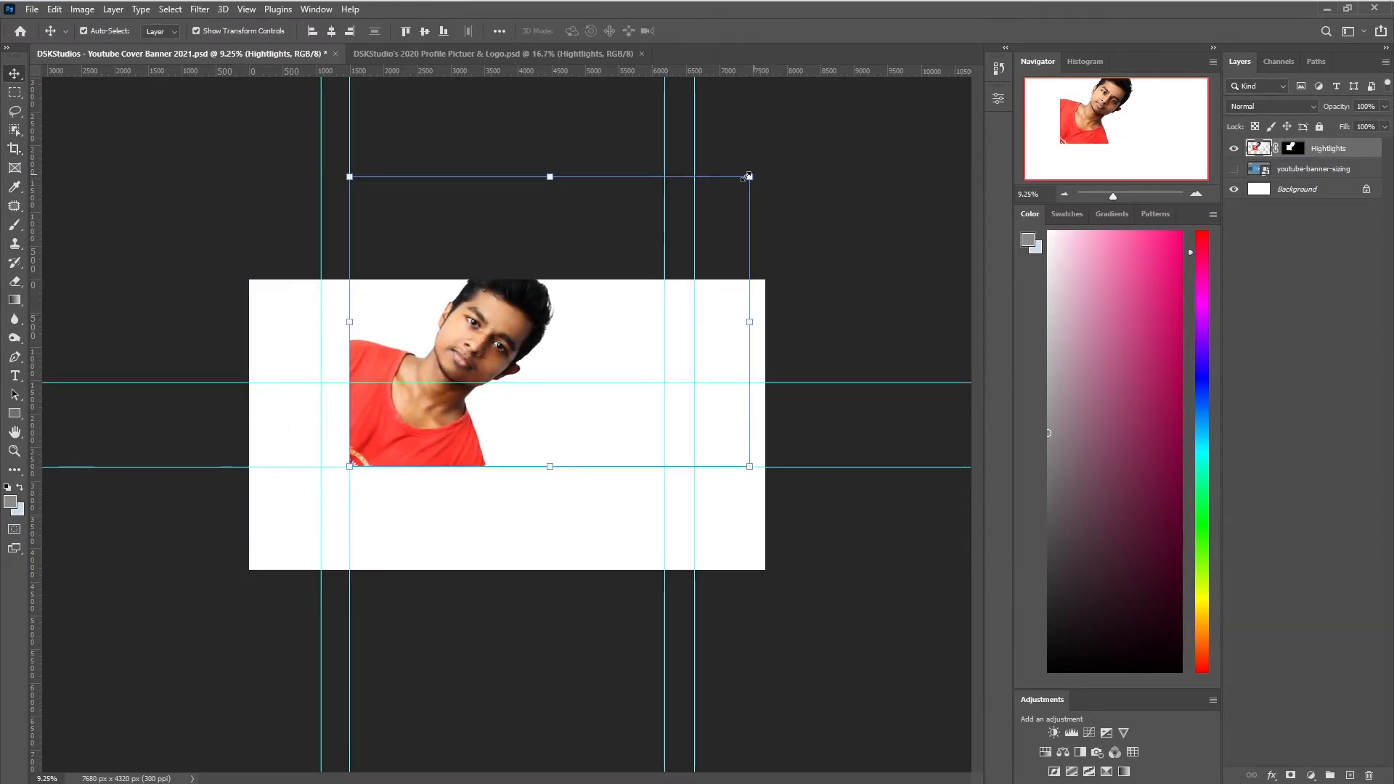
left_click_drag(751, 175, 491, 373)
scroll(495, 379, "up", 3)
key("Return")
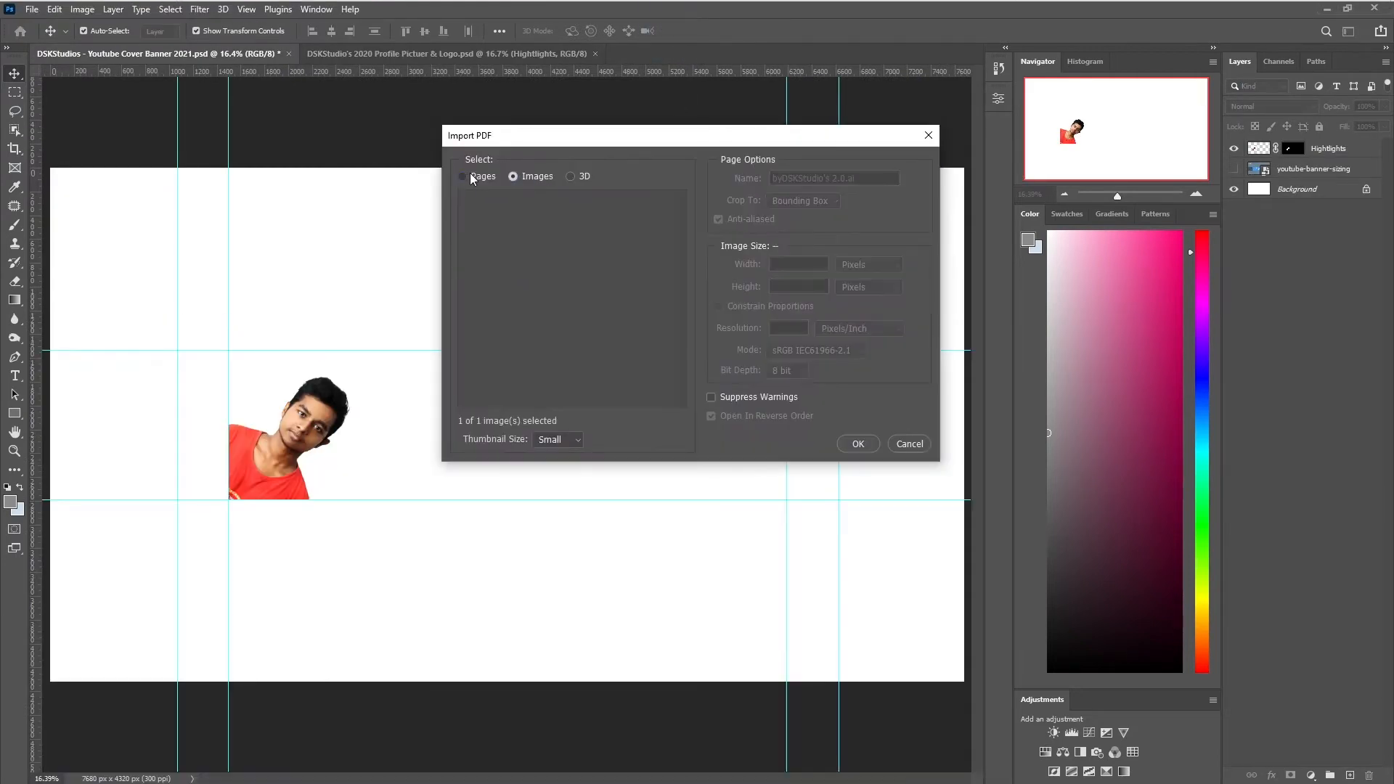
Import the page of the byDSKStudio's 2.0.ai logo as a new document.
left_click(470, 177)
left_click(854, 444)
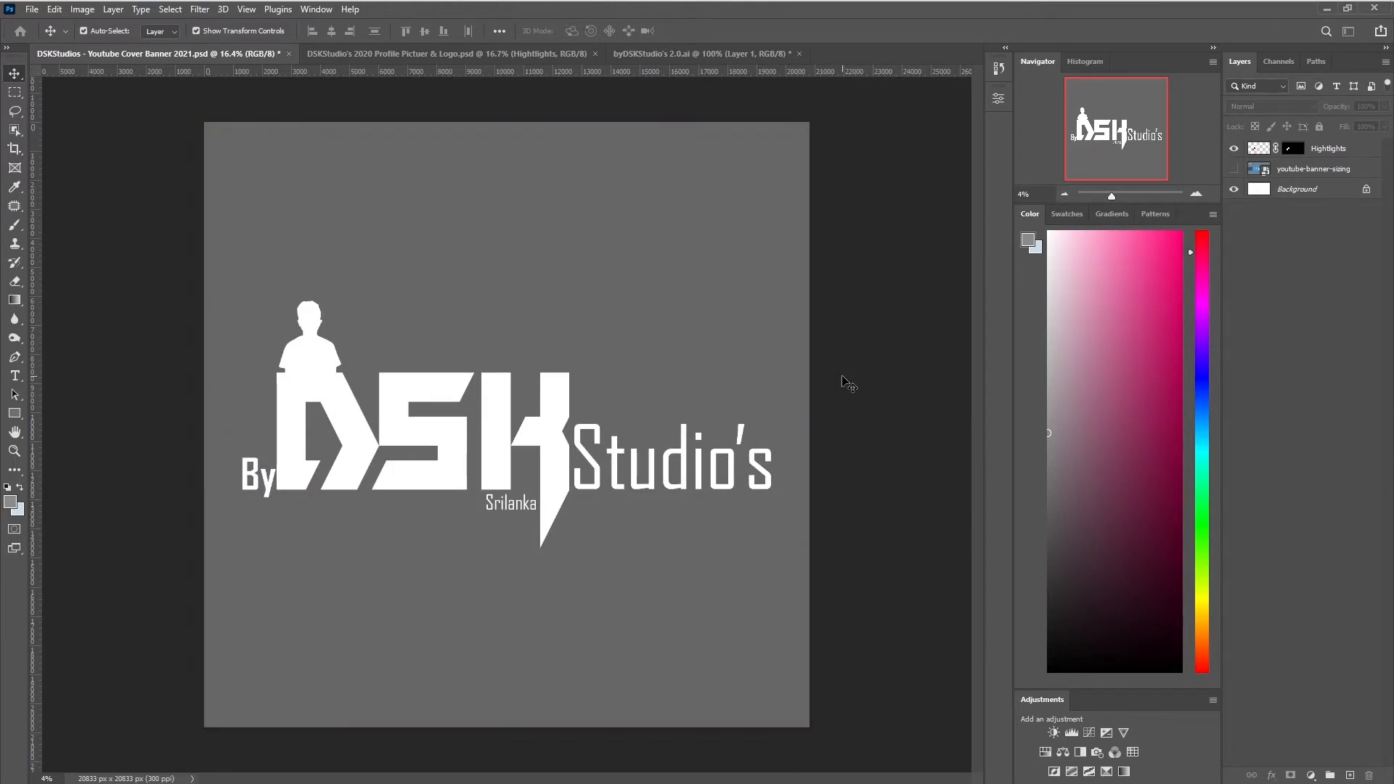
Place the byDSKStudio's 2.0 Black logo in the banner, scaled to about 1483 px square and centred in the safe area.
key("ctrl+t")
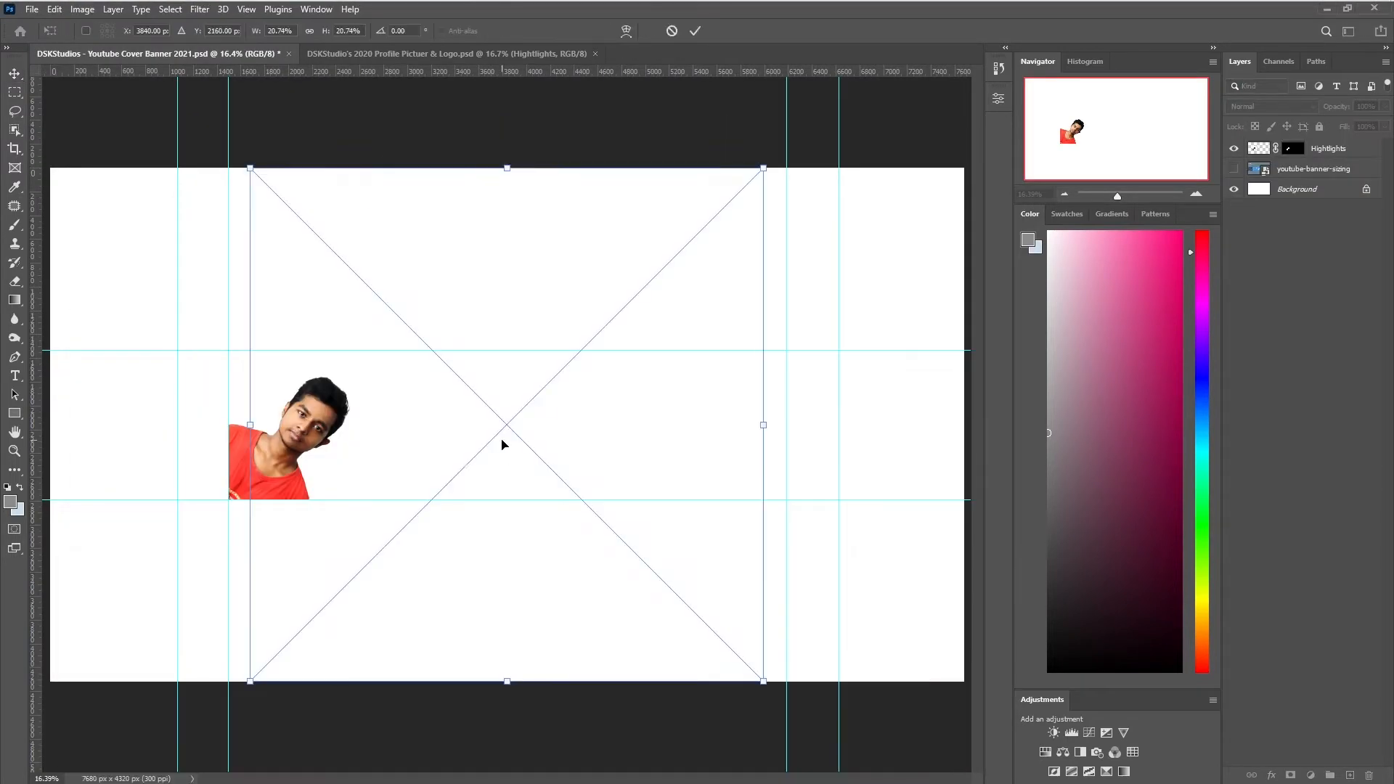
left_click_drag(762, 681, 337, 250)
left_click_drag(287, 215, 500, 427)
left_click_drag(463, 380, 400, 347)
key("ctrl+z")
left_click_drag(551, 468, 611, 495)
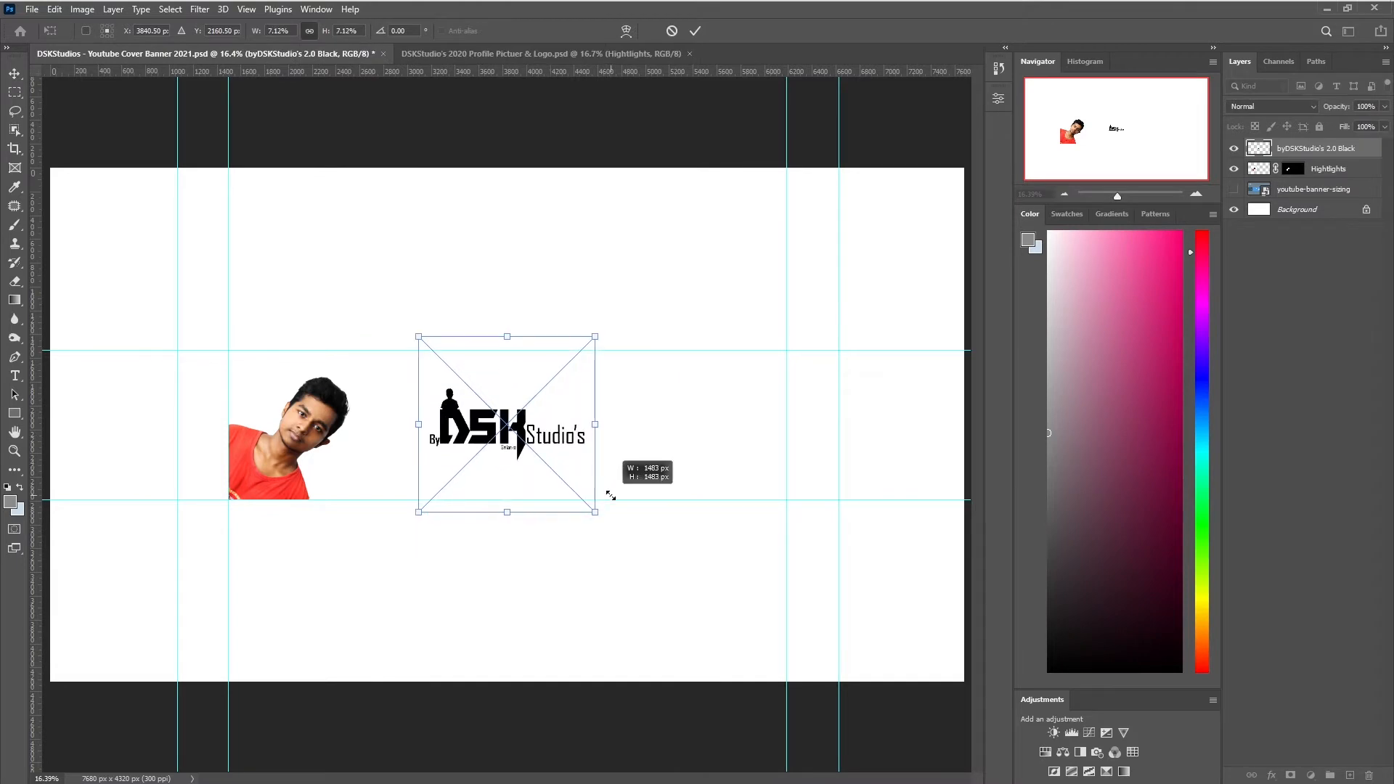
key("Return")
Switch to the file explorer, select the Adobe app icons in their folder and bring them into the banner document.
left_click(367, 10)
double_click(759, 395)
double_click(939, 382)
double_click(529, 396)
left_click_drag(716, 303, 590, 501)
left_click(477, 595)
left_click(553, 595, "ctrl")
left_click(323, 689, "ctrl")
left_click(399, 690, "ctrl")
left_click(803, 613, "ctrl")
left_click_drag(553, 595, 653, 422)
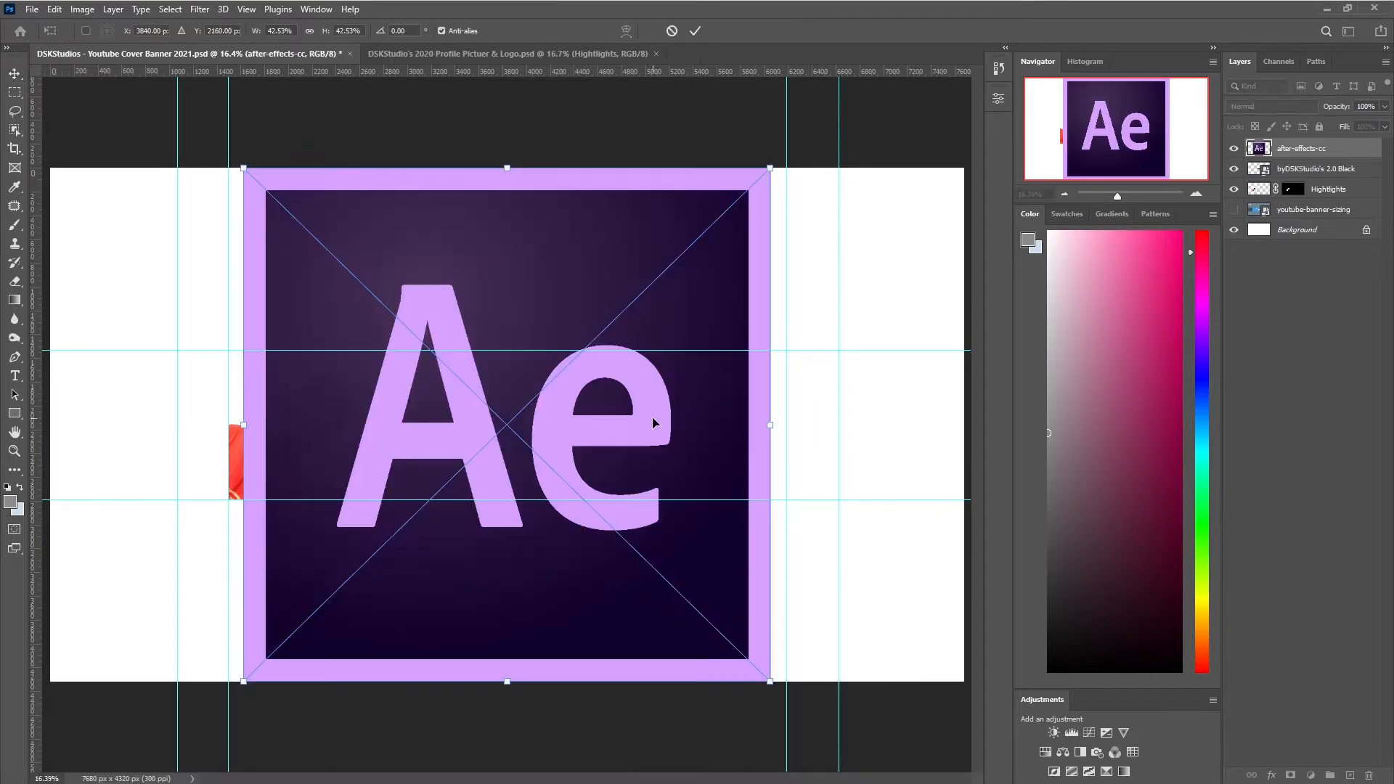
Scale down the After Effects and InDesign icons and place them side by side in the safe area's upper-right part.
left_click_drag(246, 172, 729, 644)
left_click_drag(753, 662, 671, 382)
key("Return")
left_click_drag(245, 170, 718, 381)
scroll(718, 384, "up", 5)
left_click_drag(769, 333, 767, 338)
key("Return")
scroll(767, 336, "down", 4)
Shrink the Lightroom icon to match the others and place it beside the InDesign icon.
left_click_drag(165, 100, 802, 364)
scroll(804, 365, "up", 5)
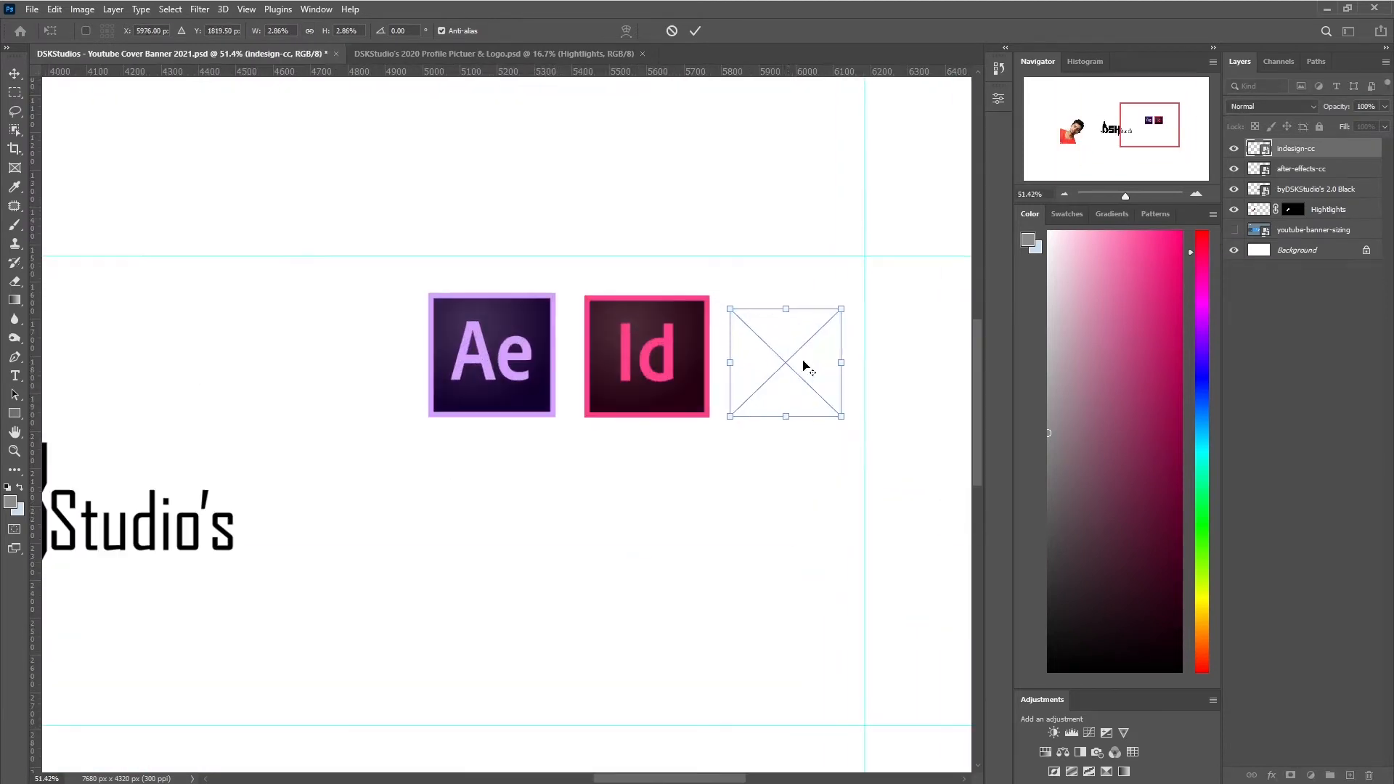
left_click_drag(842, 309, 855, 297)
scroll(731, 500, "down", 5)
key("Return")
Scale down the Photoshop and Premiere icons and add them to the end of the icon row.
left_click_drag(126, 185, 690, 730)
left_click_drag(720, 748, 839, 422)
key("Return")
left_click_drag(122, 185, 684, 729)
left_click_drag(724, 757, 902, 421)
key("Return")
Scale down the Illustrator icon and place it in front of the After Effects icon at the same size.
left_click_drag(126, 185, 693, 738)
left_click_drag(729, 760, 564, 421)
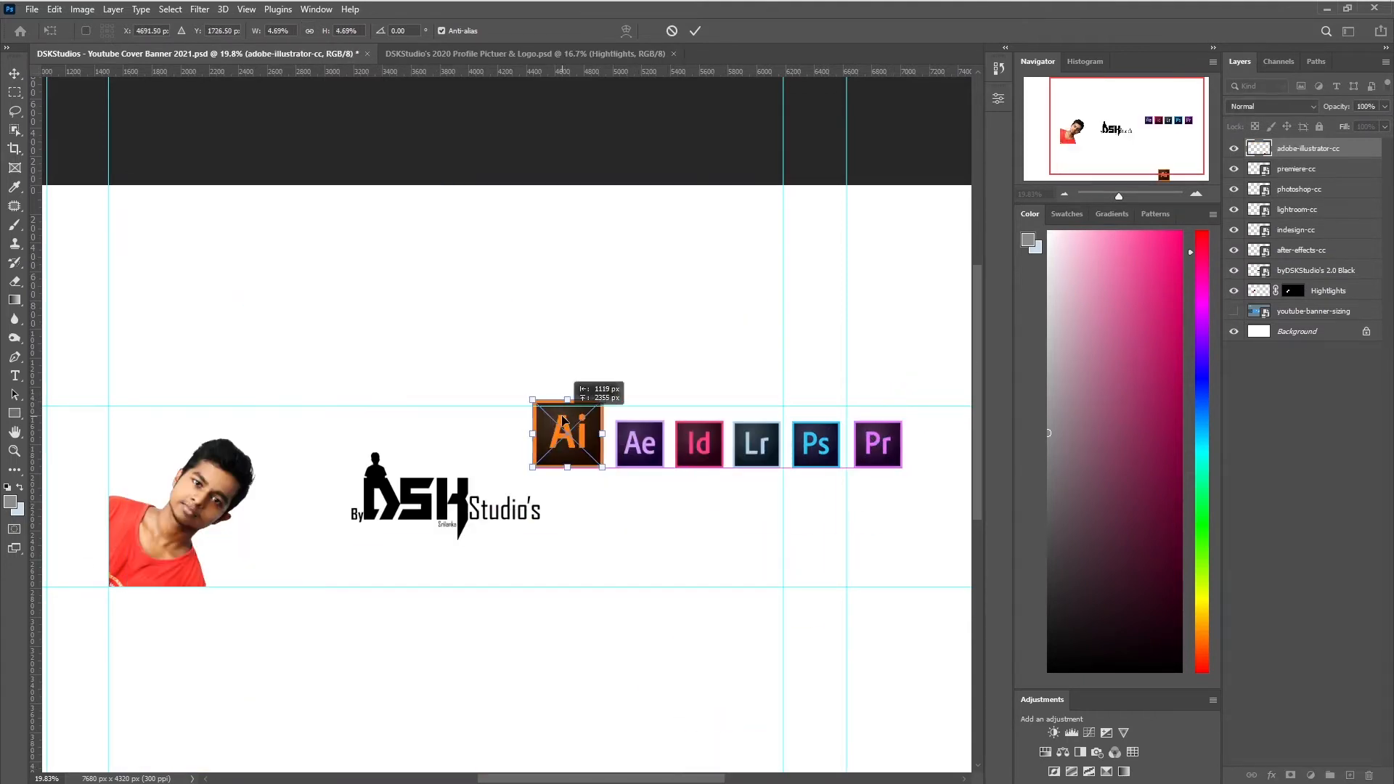
key("Return")
scroll(607, 445, "up", 8)
left_click_drag(588, 337, 591, 335)
key("Return")
scroll(776, 516, "down", 4)
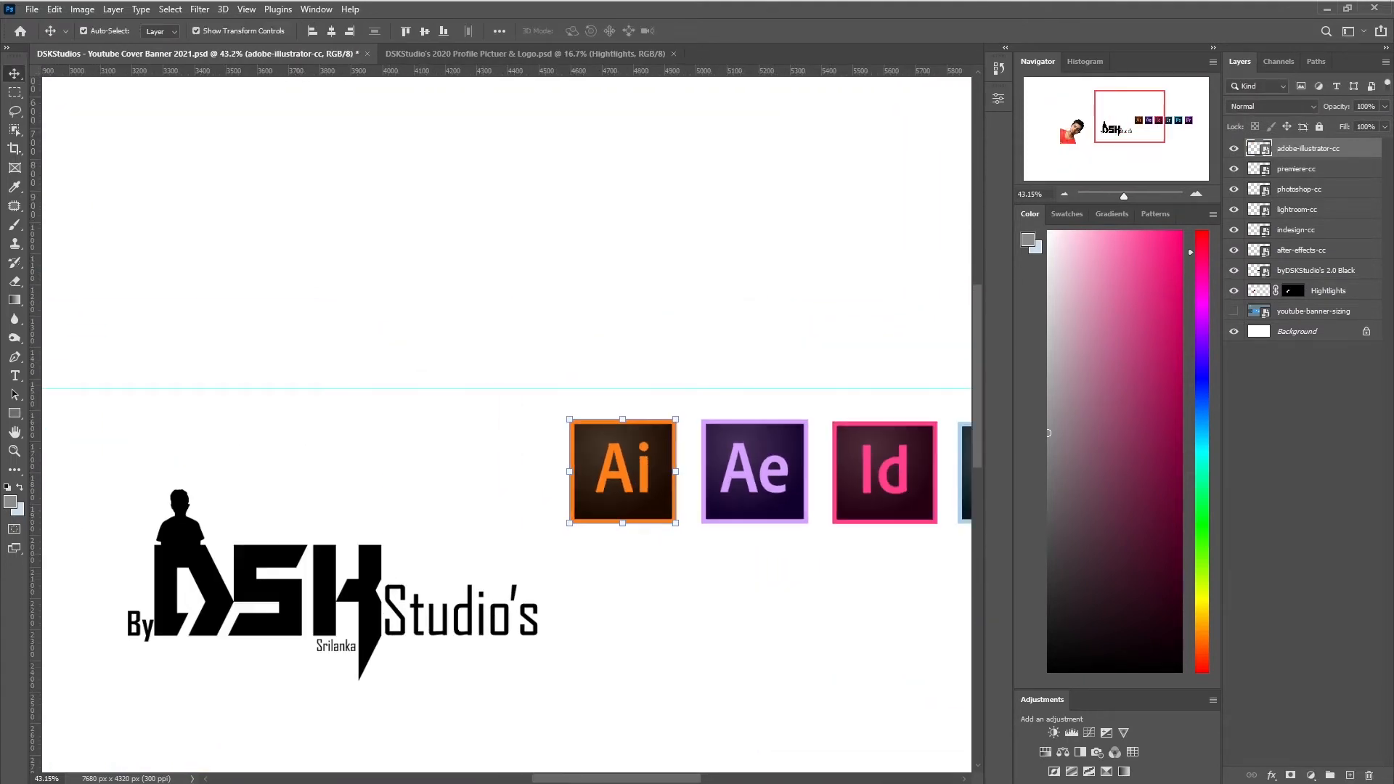
Select all six app icons, scale them down together and move the row inside the safe area's right guide.
left_click_drag(837, 605, 568, 604)
scroll(738, 579, "down", 2)
left_click_drag(177, 352, 831, 569)
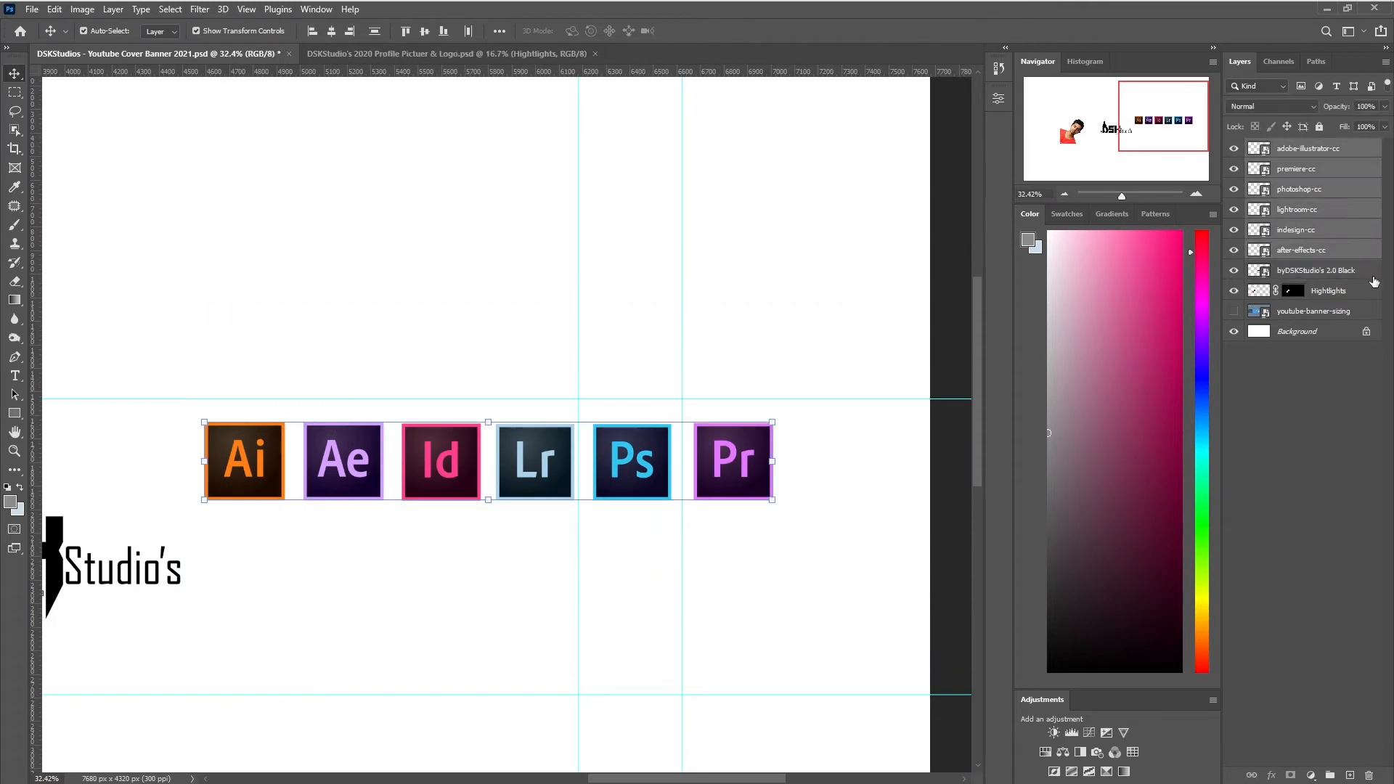
left_click_drag(731, 426, 561, 430)
left_click_drag(491, 472, 492, 438)
key("Return")
Rearrange the icons into two rows, with Id, Lr, Ps and Ai above and Pr and Ae below.
left_click(368, 473)
left_click_drag(301, 461, 547, 521)
left_click_drag(548, 443, 485, 500)
left_click_drag(231, 444, 539, 445)
left_click(401, 481)
scroll(398, 469, "up", 1)
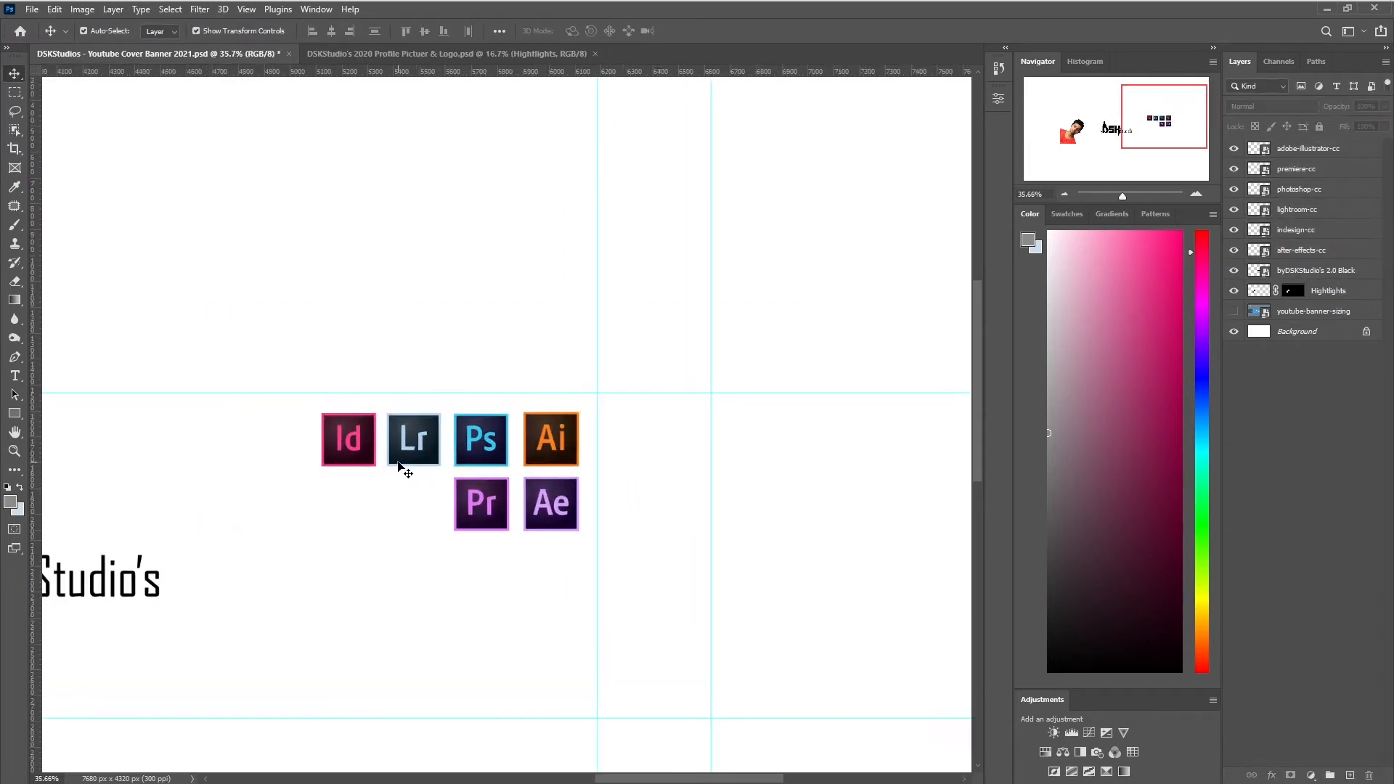
Select all the app icons and enlarge them slightly within the safe area's upper-right corner.
scroll(398, 470, "down", 4)
key("ctrl+0")
left_click_drag(646, 312, 791, 428)
left_click_drag(662, 414, 639, 424)
key("Return")
left_click(699, 271)
mouse_move(121, 12)
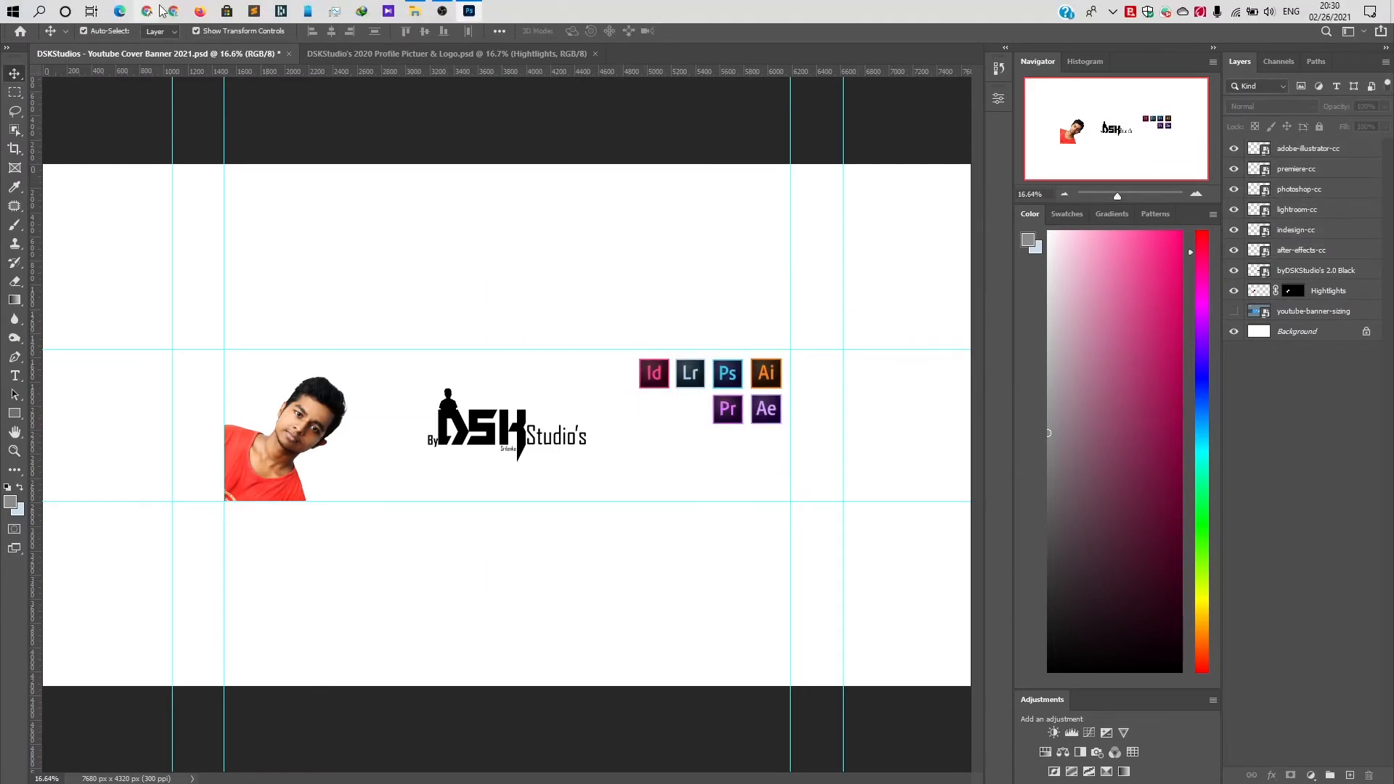
left_click(151, 16)
left_click_drag(1067, 16, 1, 87)
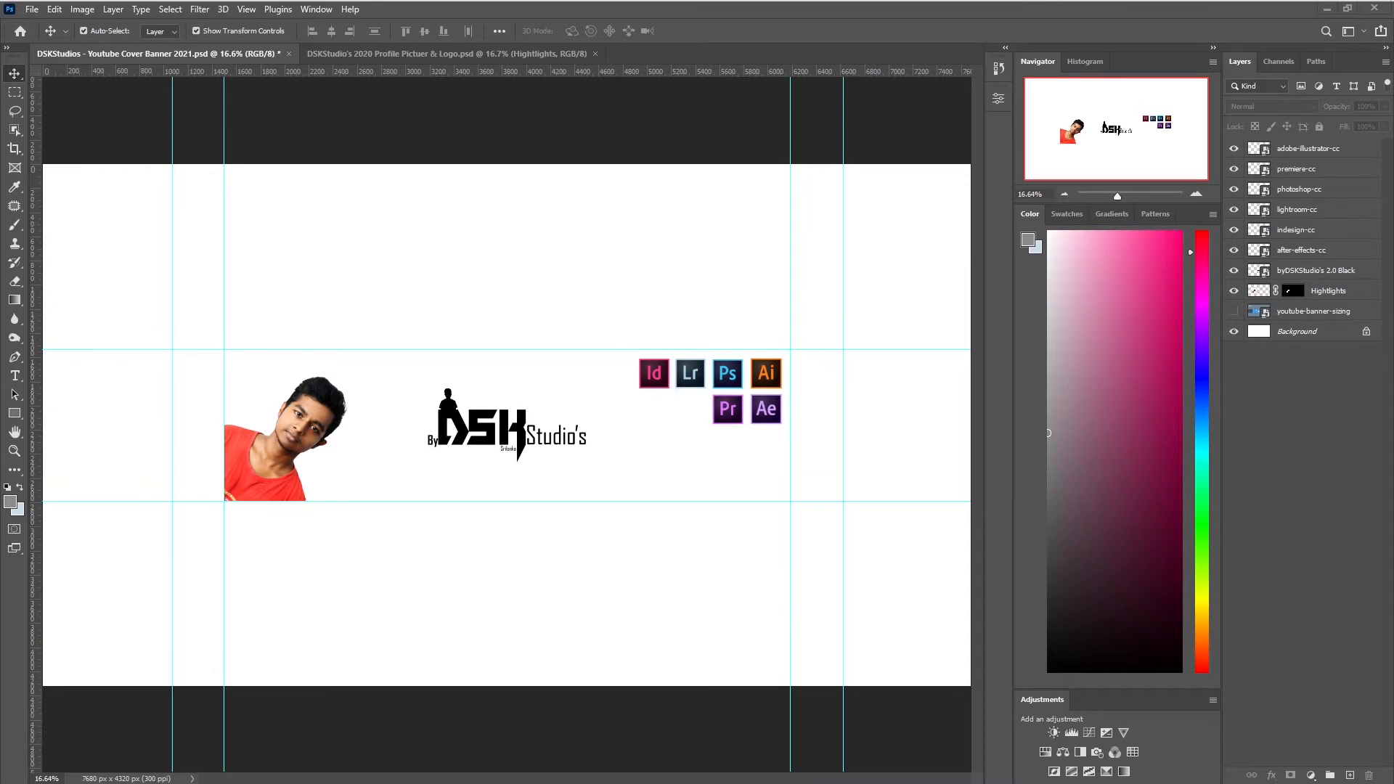
Add the horizontal text "Film Maker, Photo Edtior and Grapic Designer" below the app icons.
left_click(14, 376)
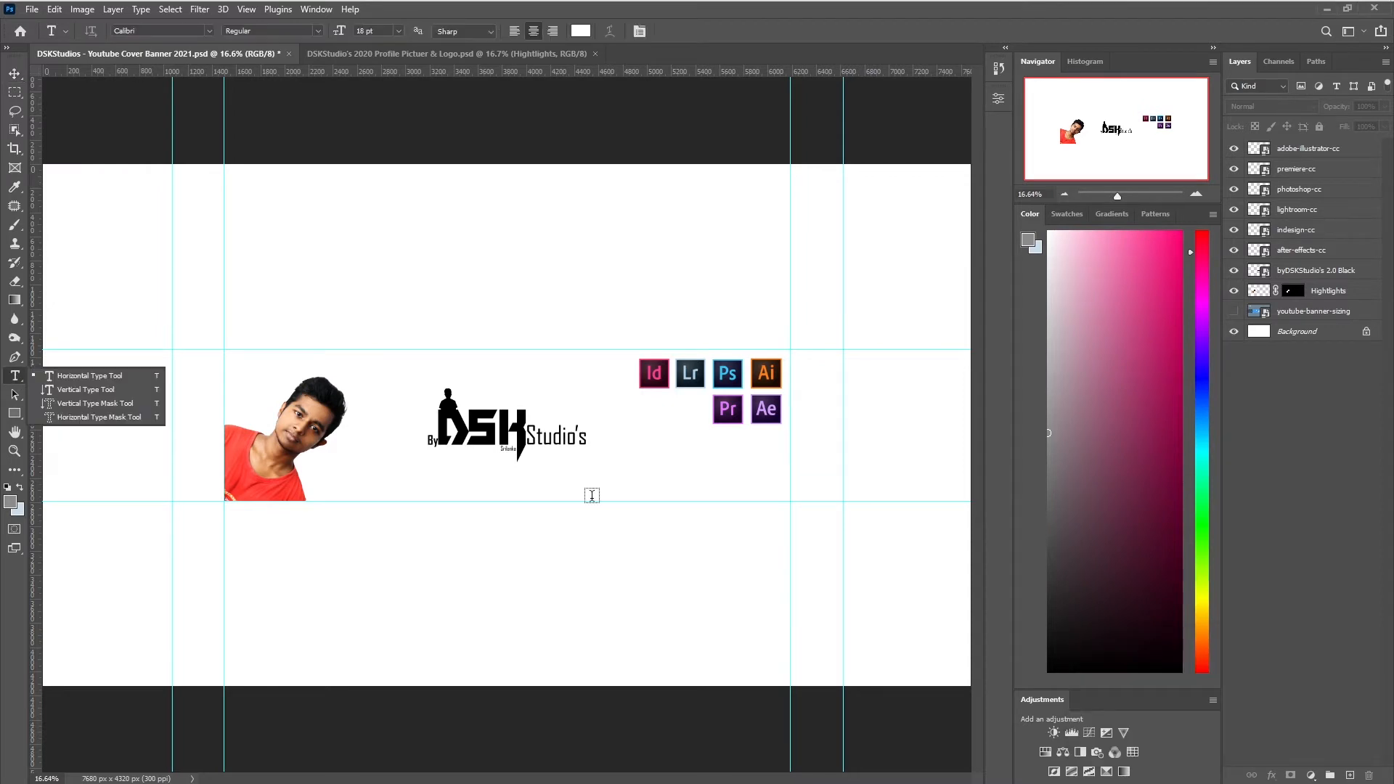
left_click(80, 373)
left_click(614, 483)
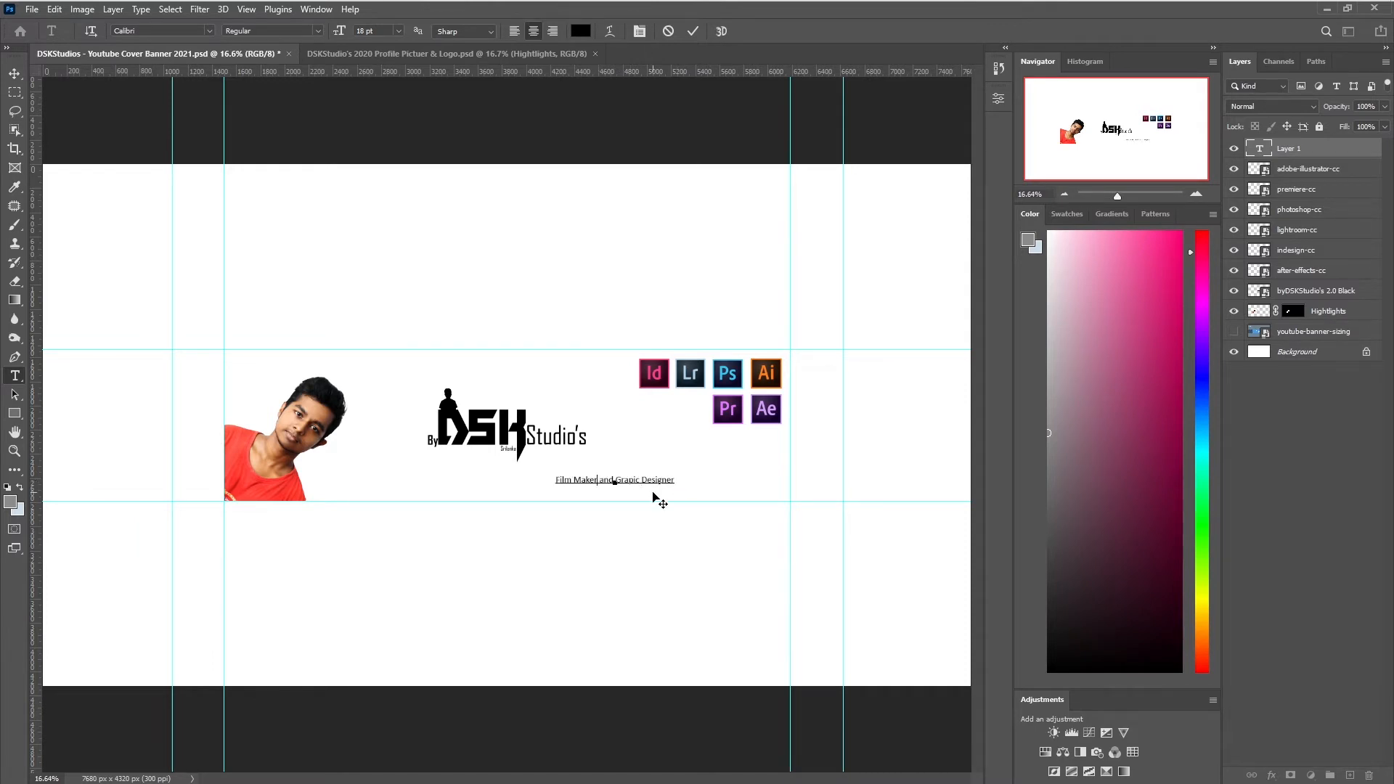
key("ctrl+Return")
key("v")
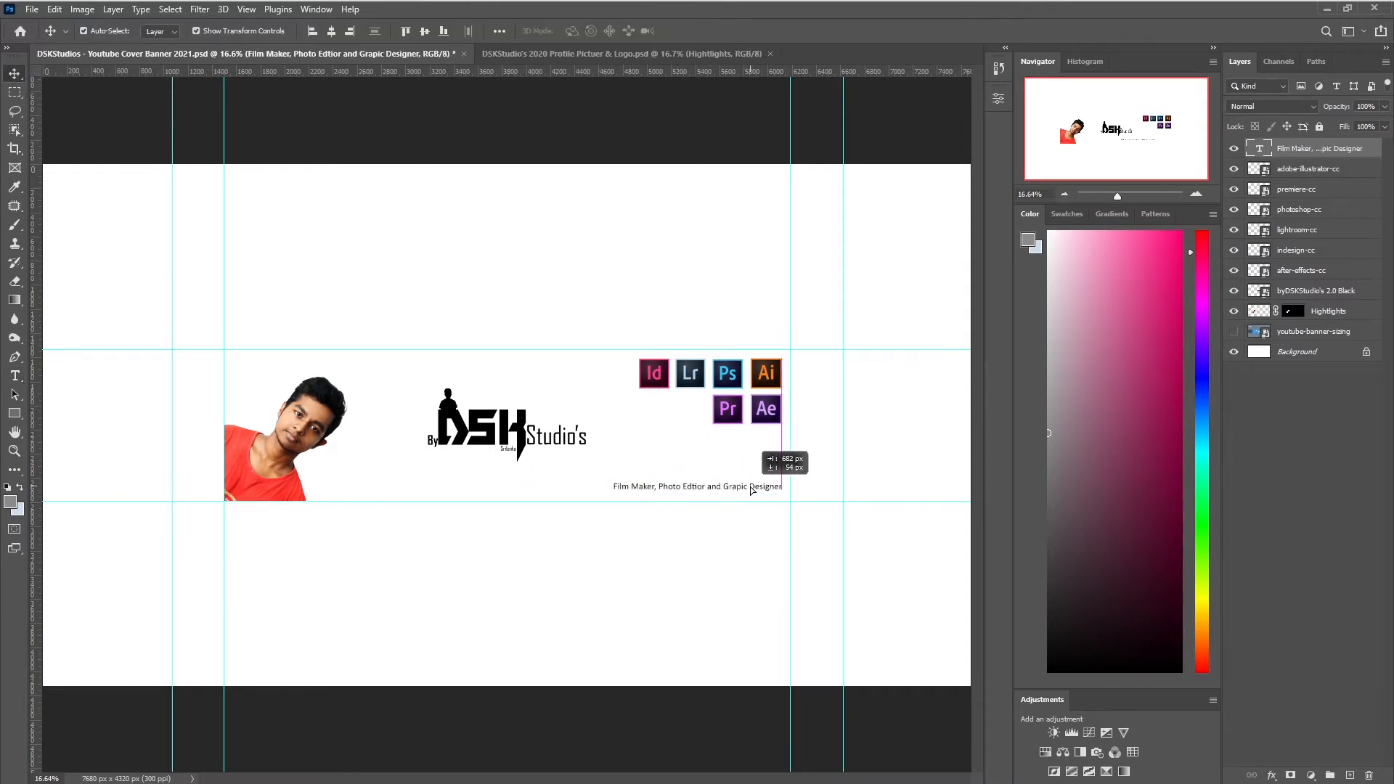
Set the tagline text's font to Bebas Neue.
left_click(1002, 96)
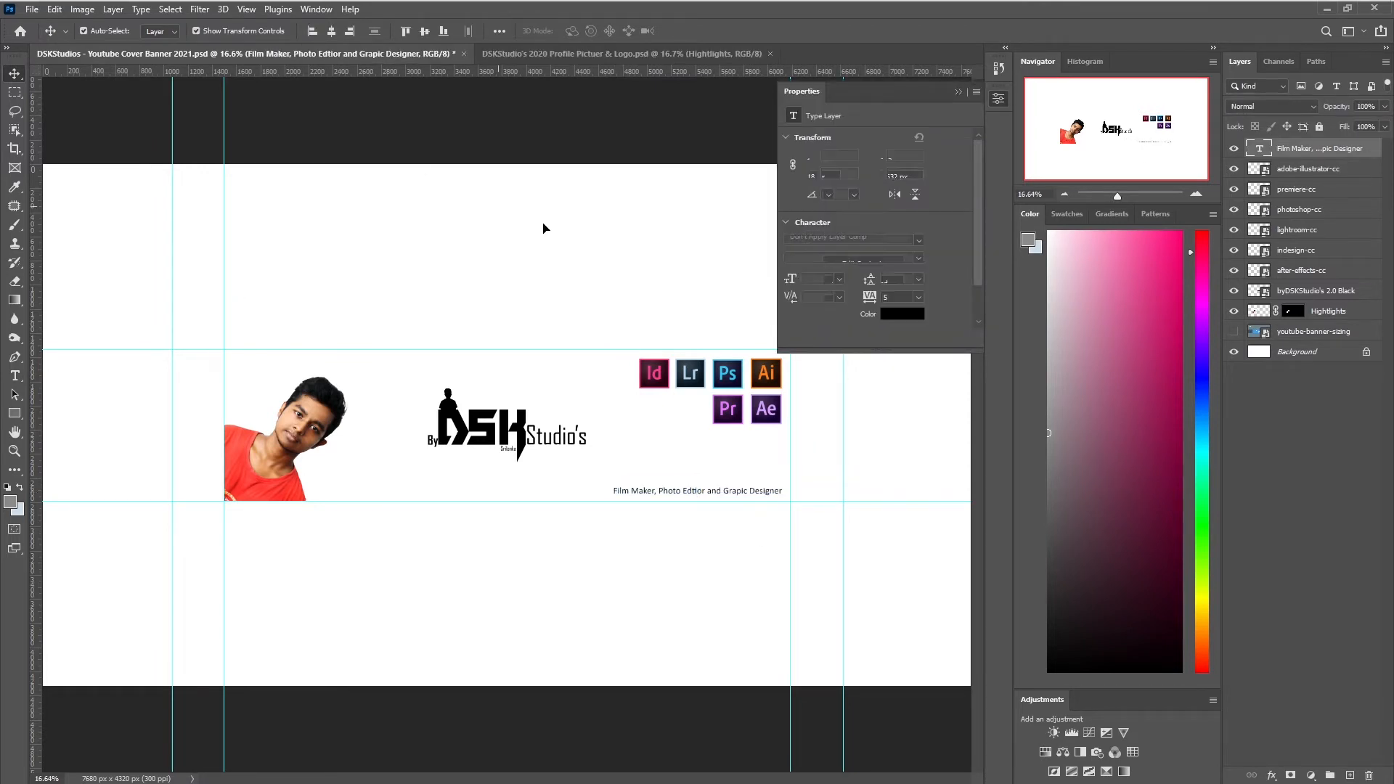
left_click(918, 241)
left_click(906, 299)
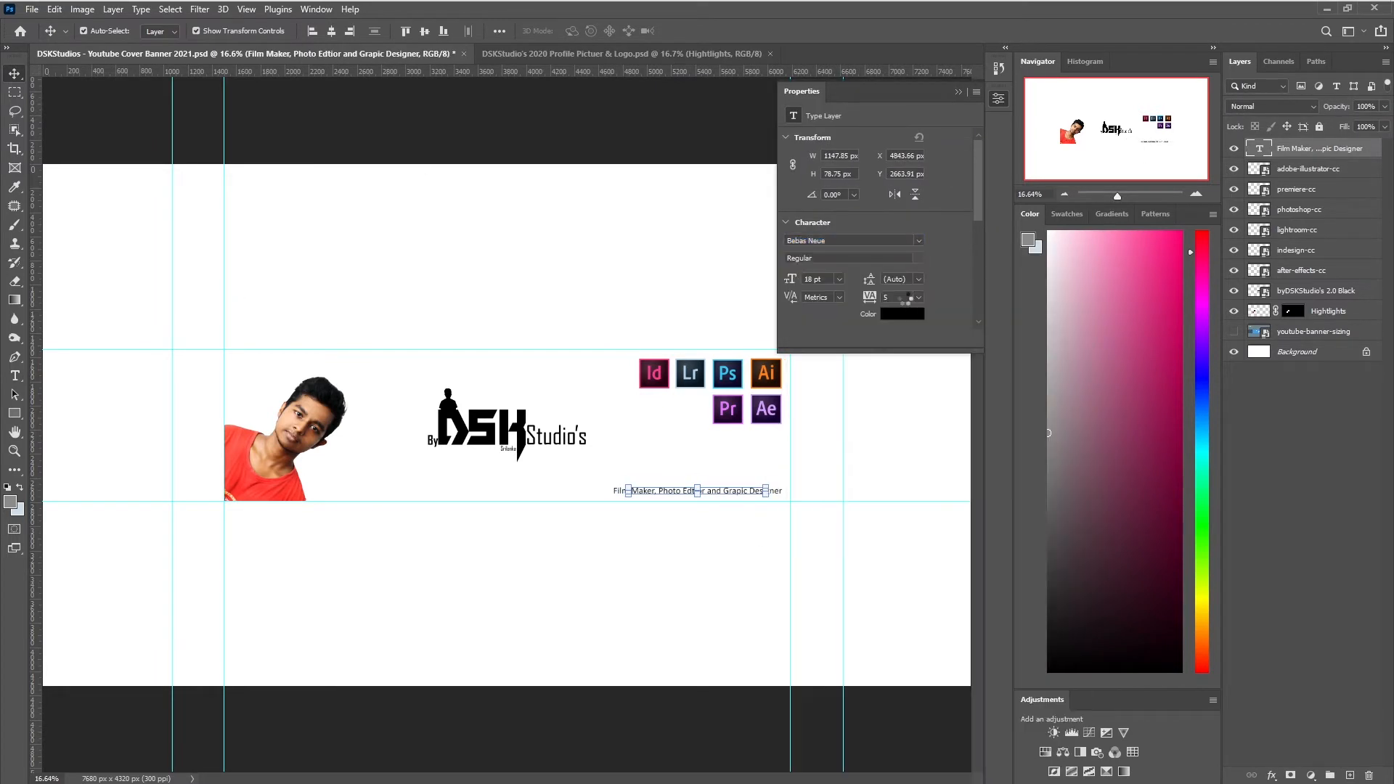
Move the tagline so its right edge lines up with the app icons above the lower safe-area guide.
scroll(740, 507, "up", 4)
key("ctrl+t")
left_click_drag(532, 466, 478, 452)
key("Return")
scroll(465, 429, "down", 4)
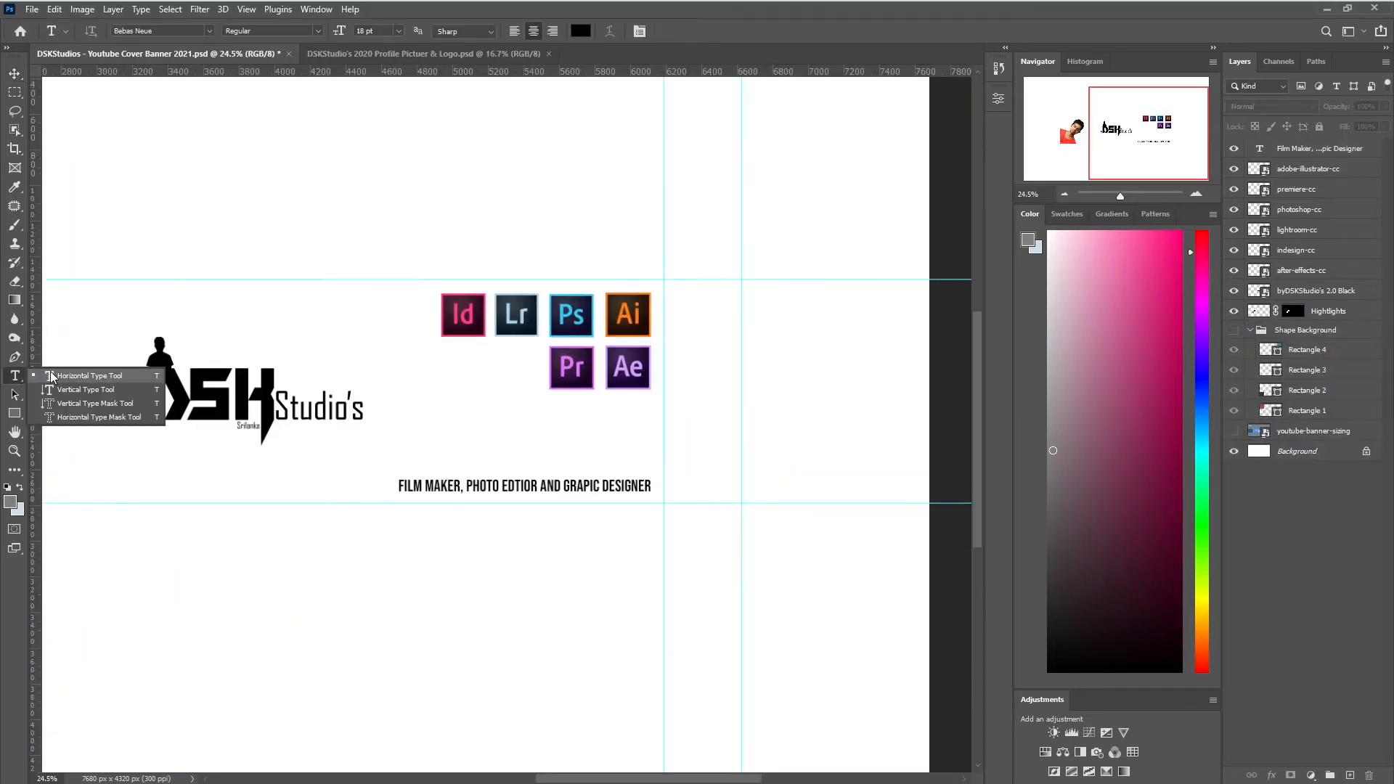
Create a new horizontal text object with the placeholder "Lorem Ipsum" and place it below the portrait.
left_click(93, 371)
left_click(721, 463)
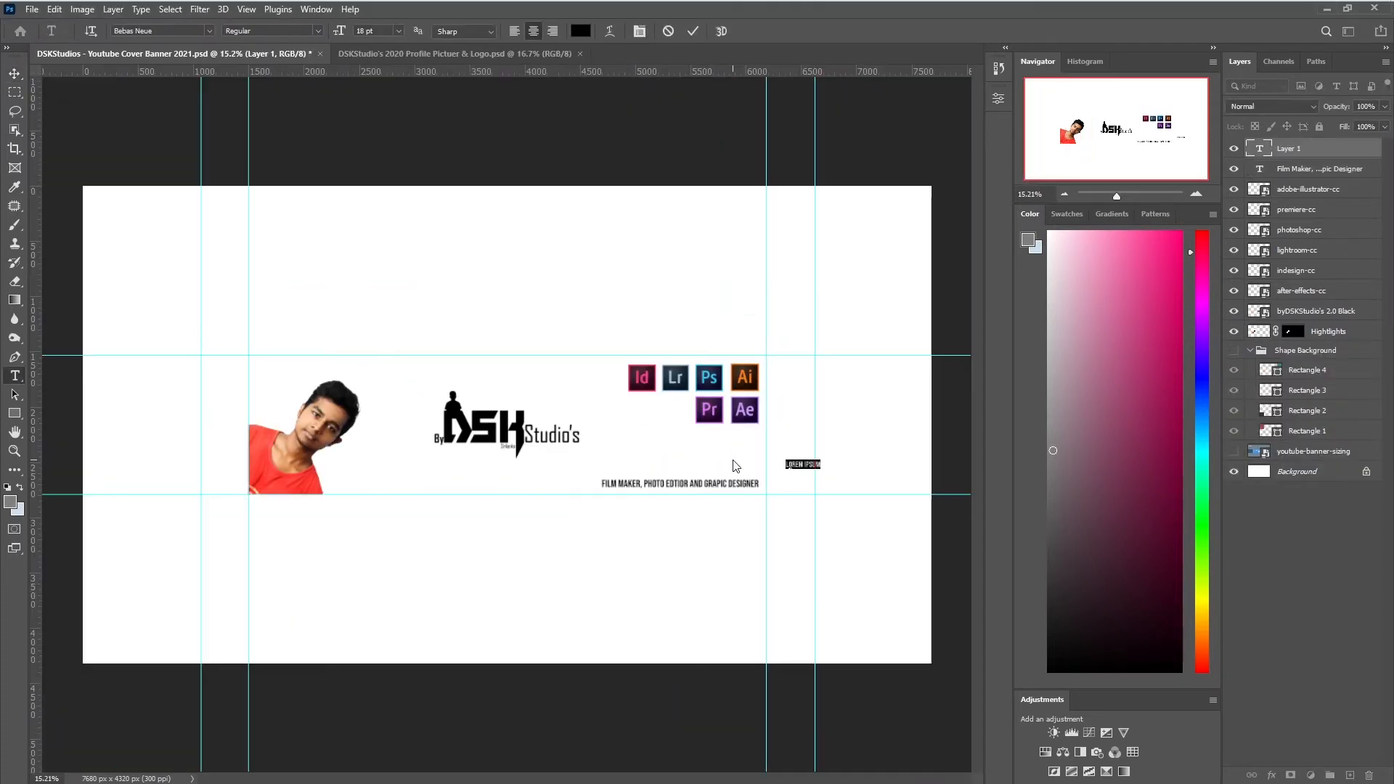
left_click(14, 73)
left_click_drag(800, 462, 333, 530)
Draw a straight horizontal line along the portrait's bottom edge, starting from the lower-left safe-area corner.
scroll(285, 524, "up", 7)
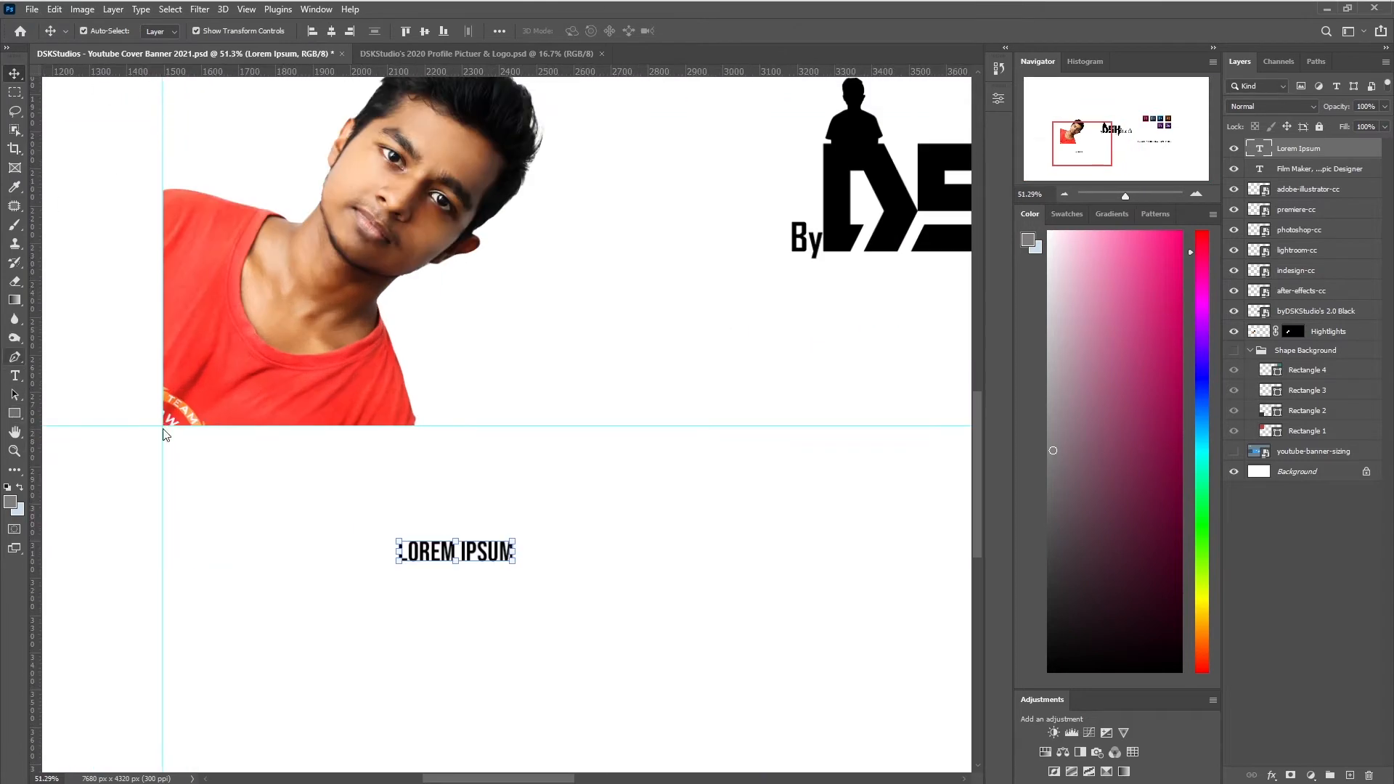
left_click(162, 426)
left_click(515, 426)
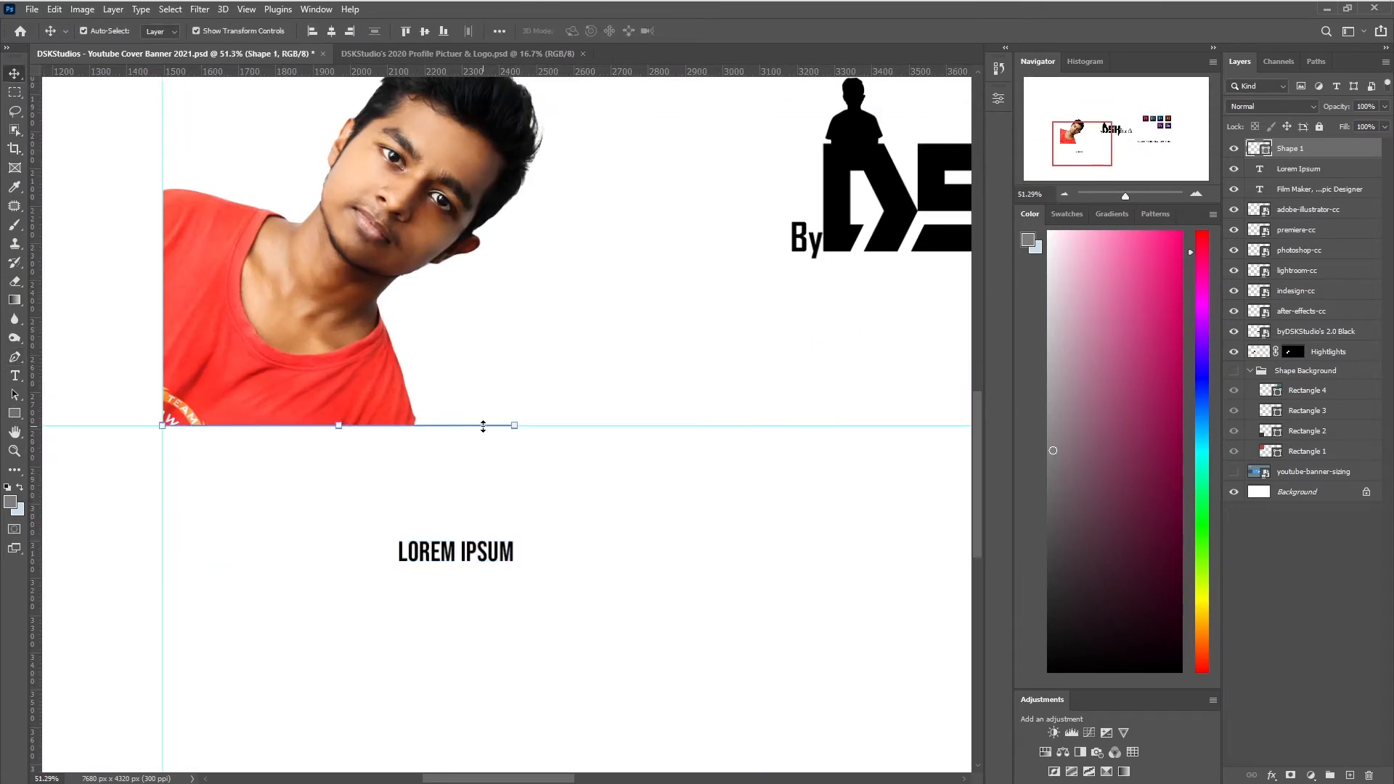
Examine the line's advanced stroke settings for caps and presets, and inspect the line up close.
left_click(14, 357)
left_click(308, 31)
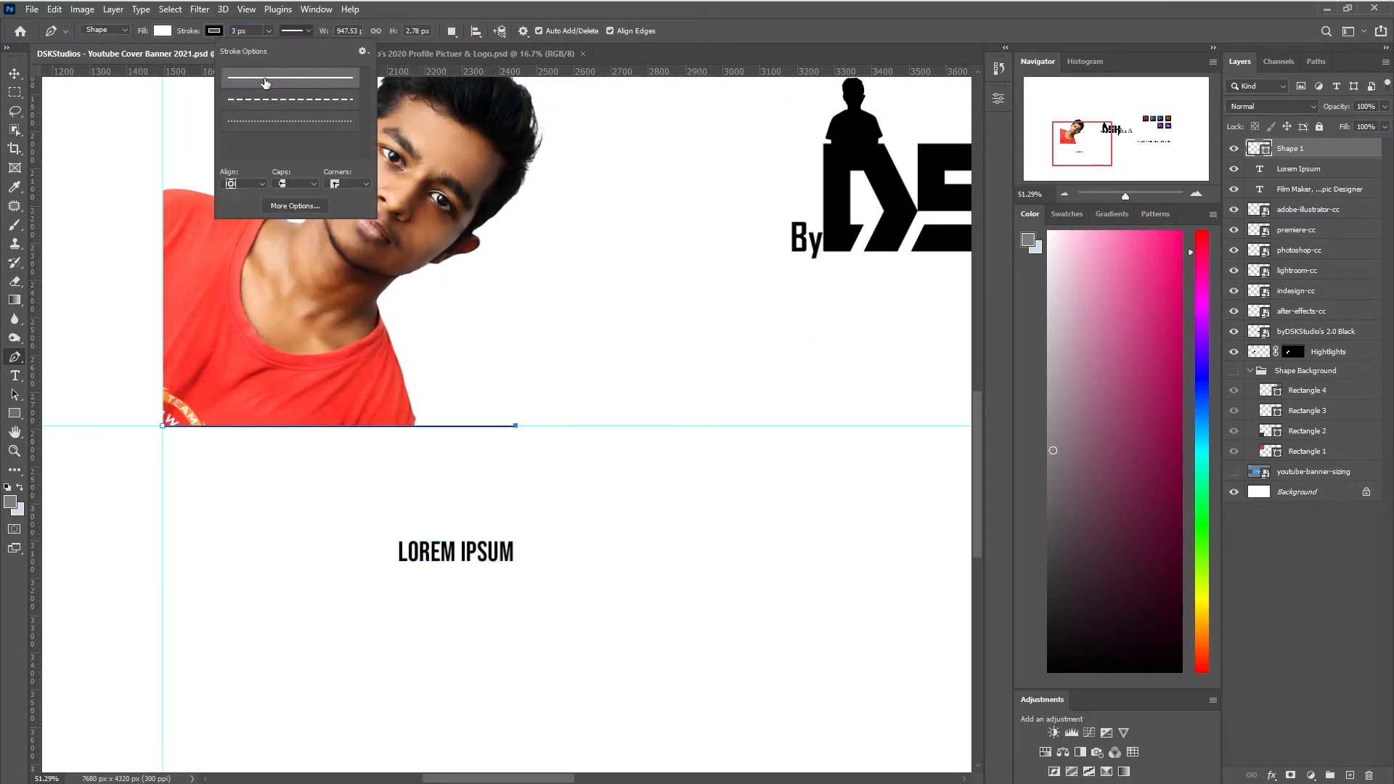
left_click(295, 206)
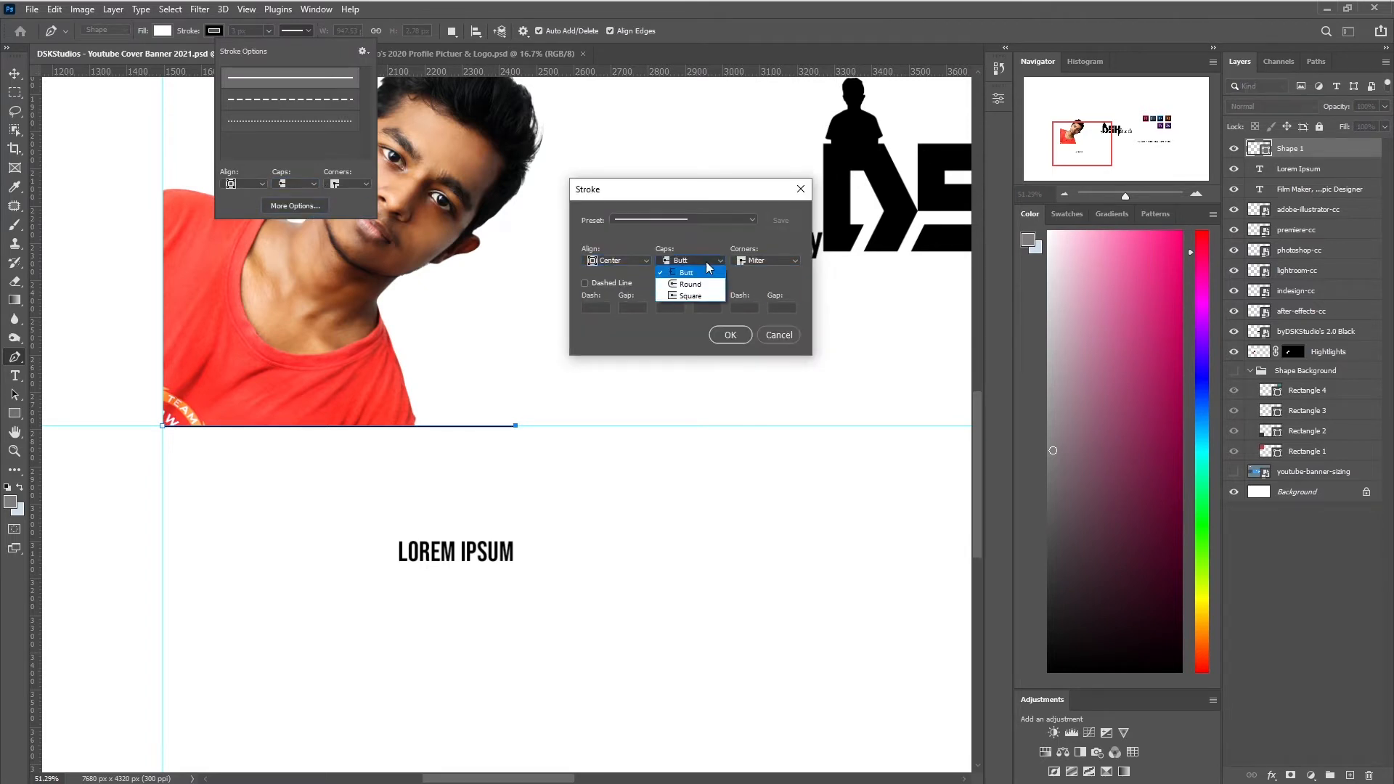
left_click(750, 220)
left_click(801, 188)
left_click(15, 73)
scroll(239, 431, "up", 5)
left_click(511, 465)
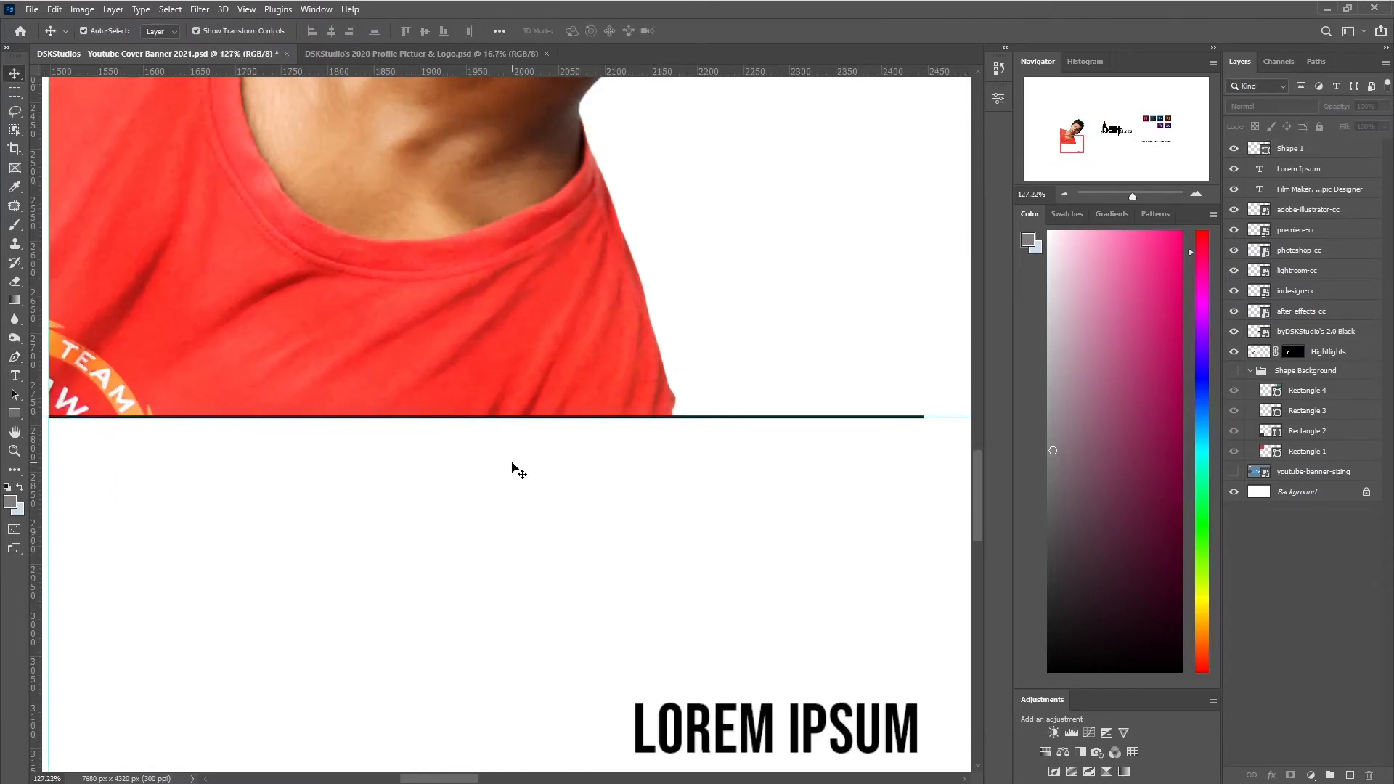
scroll(512, 465, "down", 3)
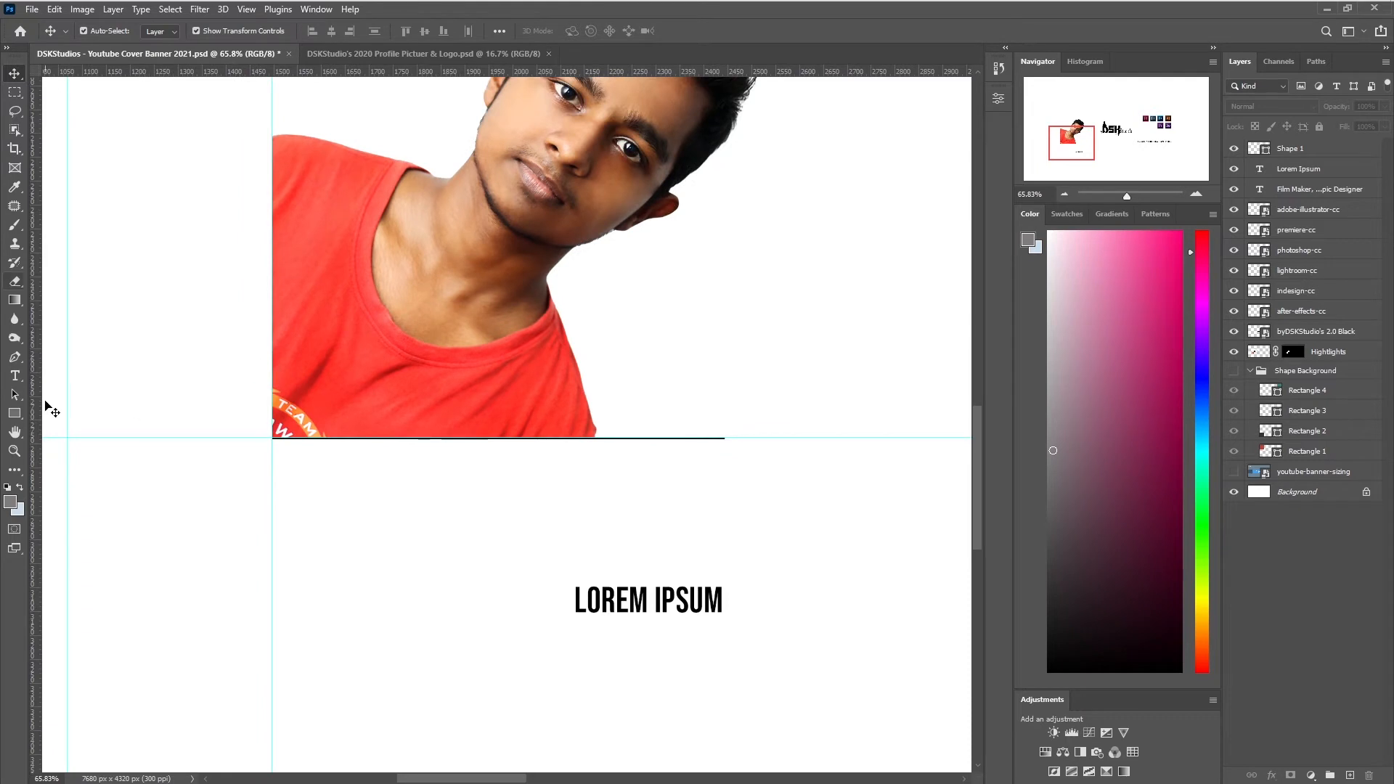
left_click(15, 357)
scroll(418, 300, "down", 3)
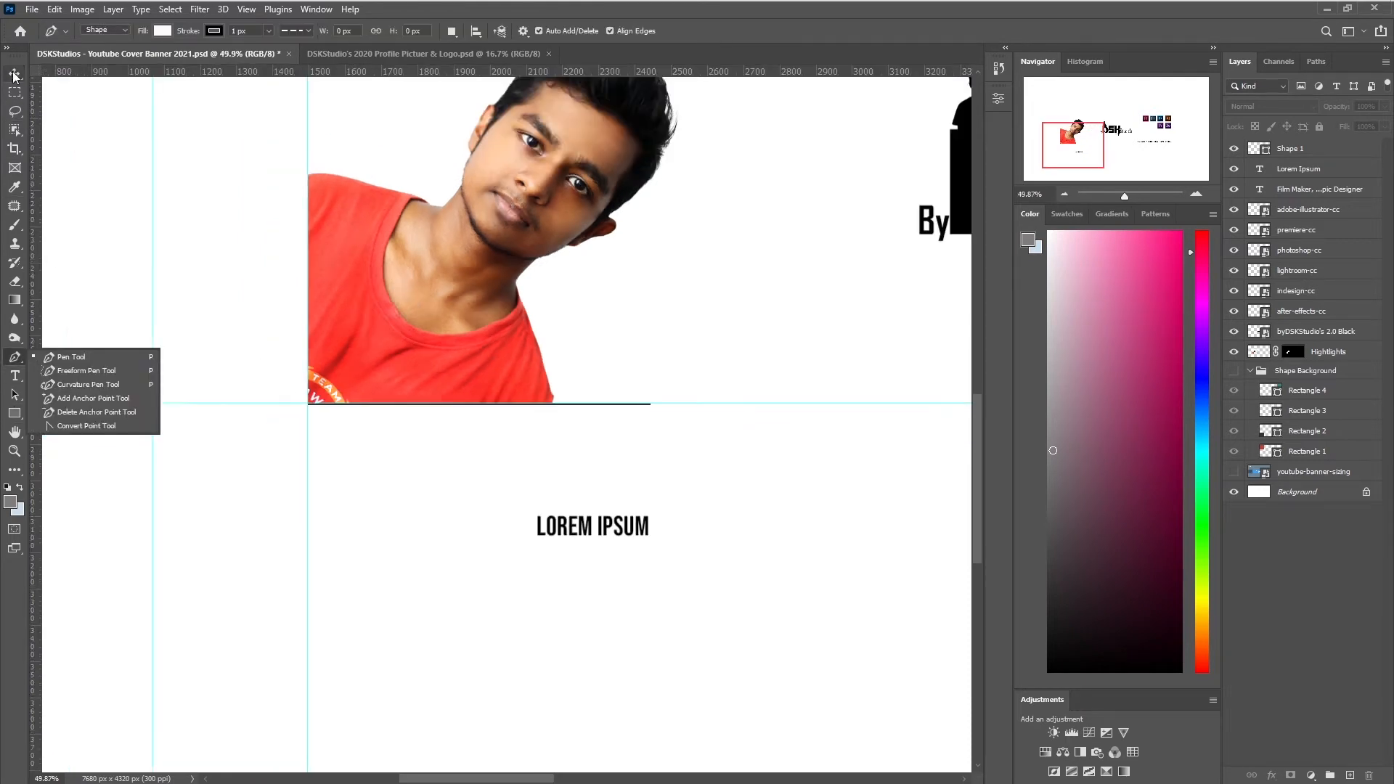
Duplicate the horizontal line and rotate the copy upright.
left_click(14, 73)
left_click(1319, 151)
key("ctrl+j")
left_click_drag(538, 407, 565, 426)
left_click_drag(492, 299, 365, 437)
left_click(403, 34)
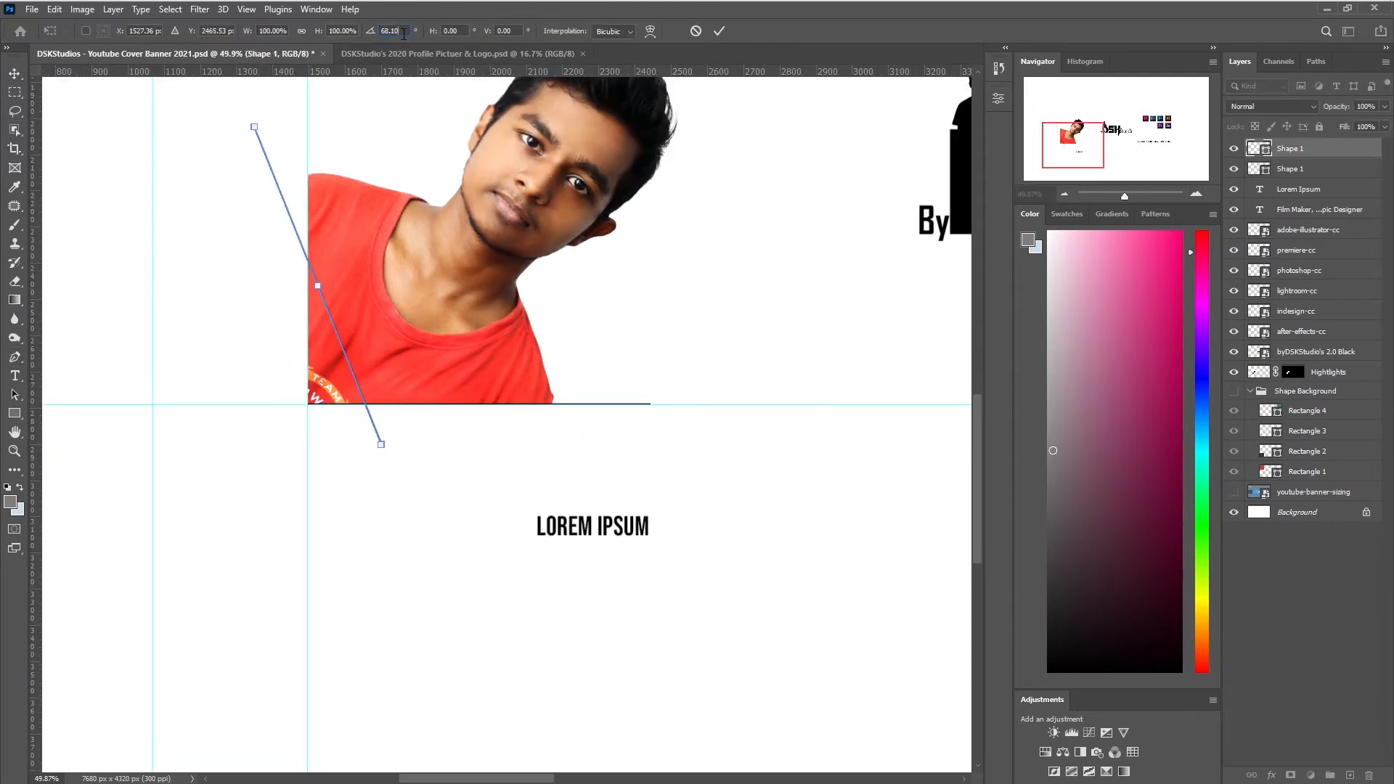
Position the vertical line along the portrait's left edge with its lower end at the safe-area corner.
scroll(974, 395, "up", 3)
left_click_drag(316, 347, 306, 312)
left_click(15, 73)
left_click(306, 540)
scroll(305, 541, "up", 1)
left_click(718, 31)
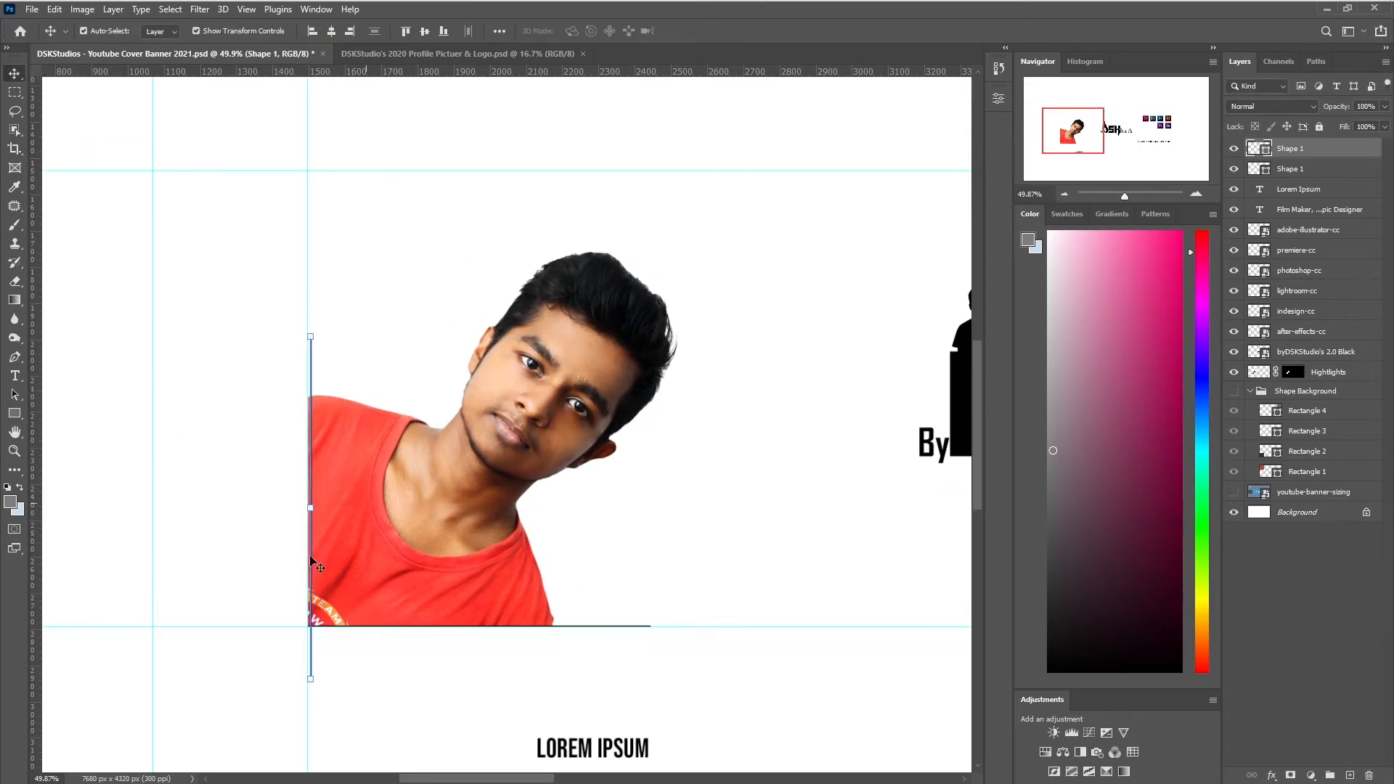
scroll(310, 558, "up", 3)
left_click_drag(312, 597, 306, 514)
mouse_move(703, 678)
left_mouse_down()
mouse_move(725, 666)
mouse_move(703, 656)
left_mouse_up()
left_click(726, 667)
scroll(725, 668, "up", 5)
key("ctrl+z")
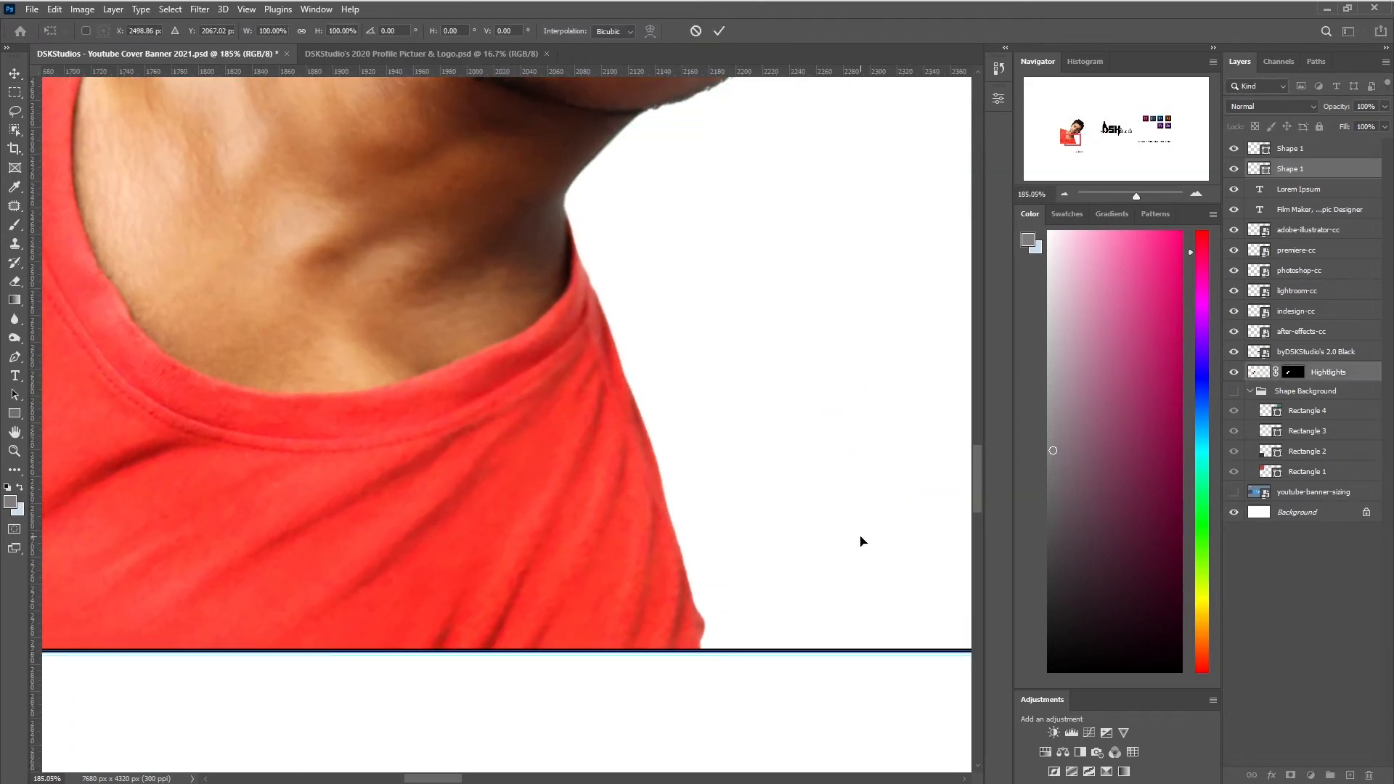
Move the horizontal line down so that it sits exactly on the lower safe-area guide.
left_click(1343, 152)
left_click(1343, 167)
left_click_drag(807, 651, 806, 653)
scroll(804, 559, "down", 4)
scroll(106, 610, "up", 16)
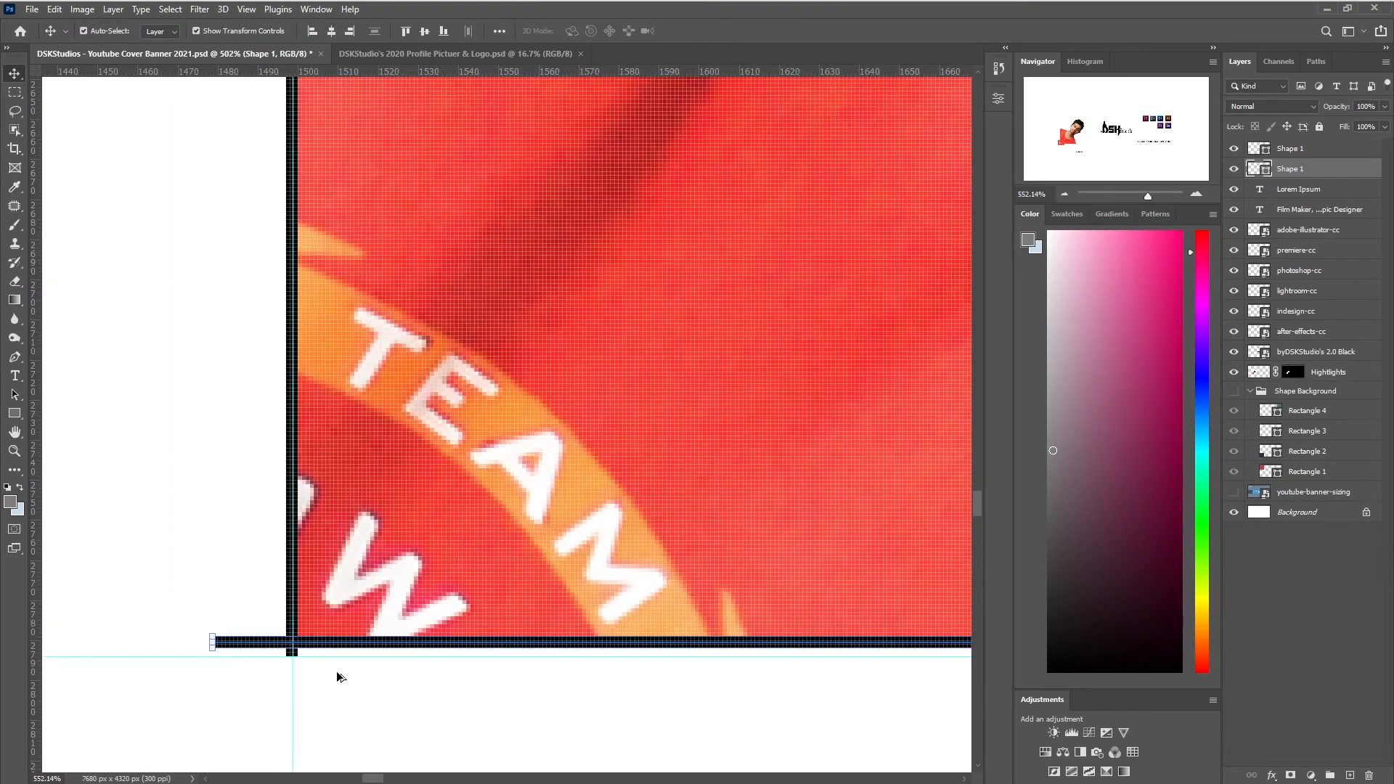
scroll(337, 674, "up", 3)
left_click_drag(227, 636, 227, 655)
scroll(228, 655, "down", 15)
scroll(227, 654, "up", 15)
Move the portrait down 3 px so that it meets the horizontal line.
left_click_drag(382, 563, 382, 577)
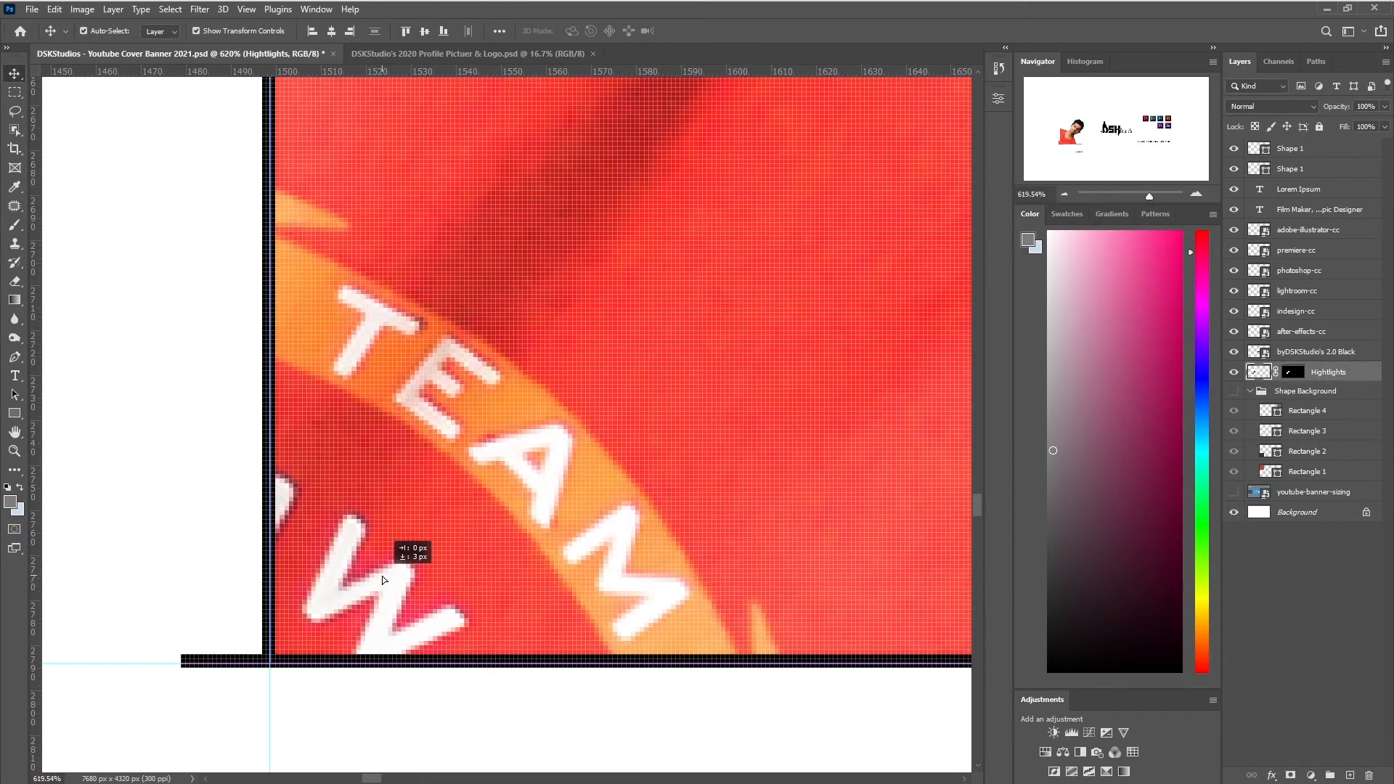
left_click(227, 669)
scroll(305, 659, "down", 8)
Draw a 7 by 7 px square at the right end of the horizontal line and fill it with black.
key("u")
scroll(741, 663, "up", 3)
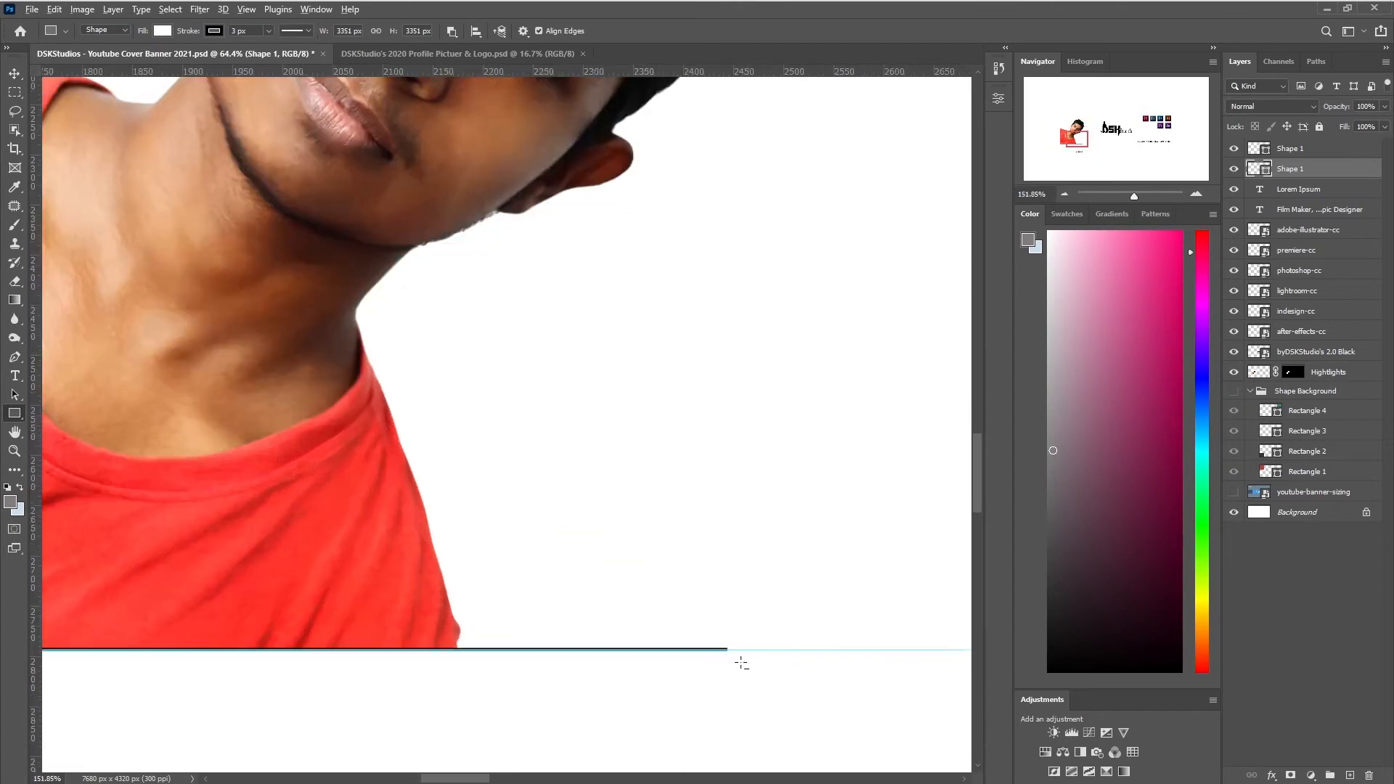
scroll(741, 663, "up", 10)
left_click_drag(709, 605, 730, 612)
left_click(830, 242)
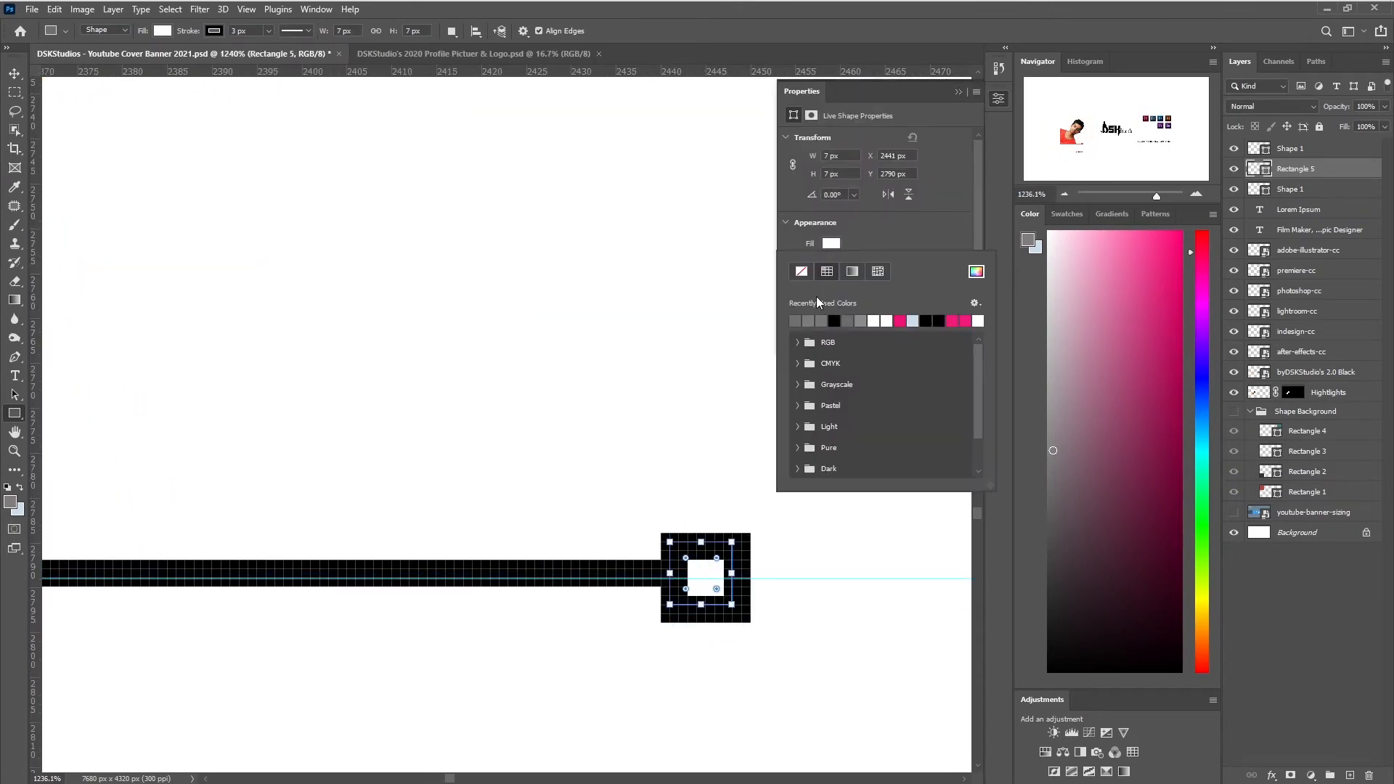
left_click(808, 320)
left_click(960, 92)
Centre the black square vertically on the end of the horizontal line.
key("v")
scroll(701, 577, "up", 1)
scroll(704, 580, "up", 4)
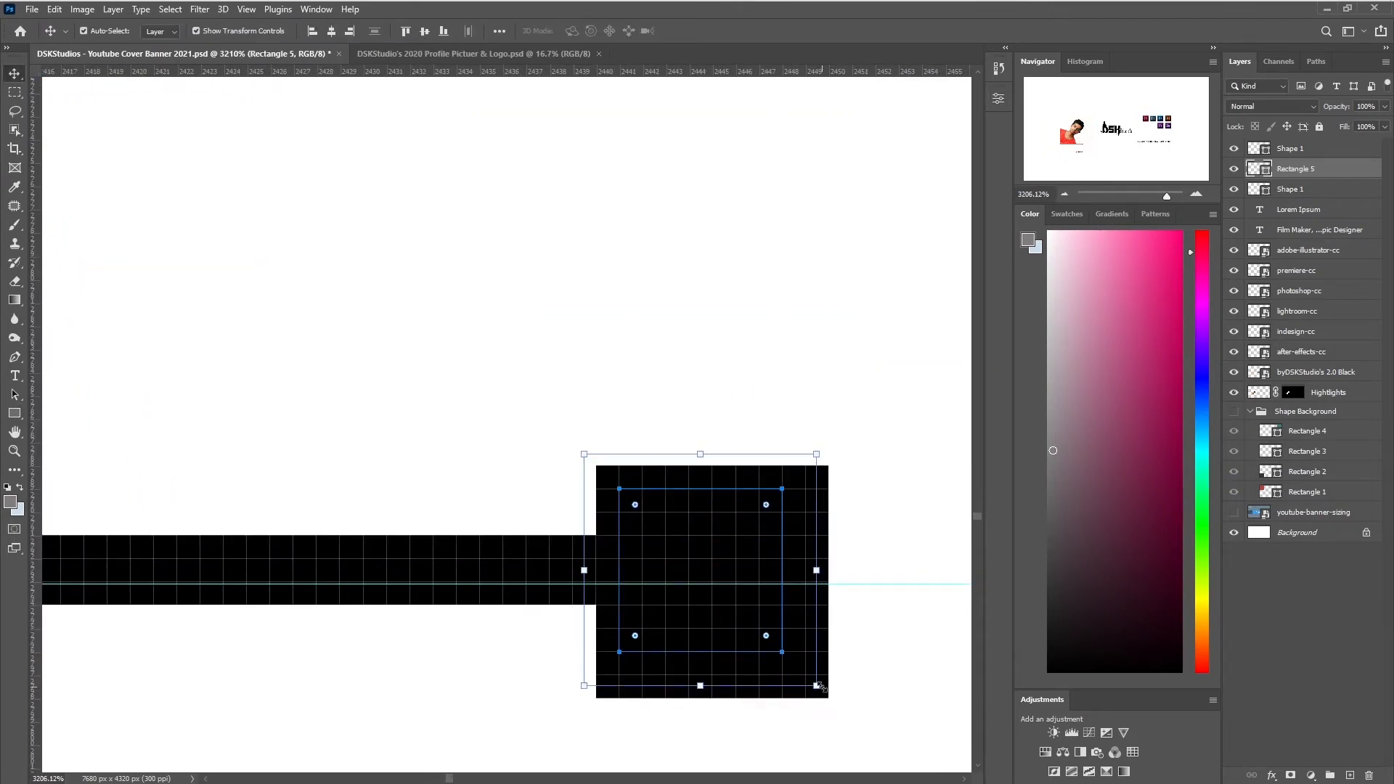
left_click(882, 617)
Set the horizontal line's stroke width to 4 px.
left_click(1309, 189)
left_click(998, 99)
right_click(16, 357)
left_click(71, 357)
left_click_drag(249, 31, 221, 31)
type("4")
key("Return")
left_click(677, 548)
key("v")
left_click(336, 381)
Copy the black end square to the upper end of the vertical line.
left_click(468, 405)
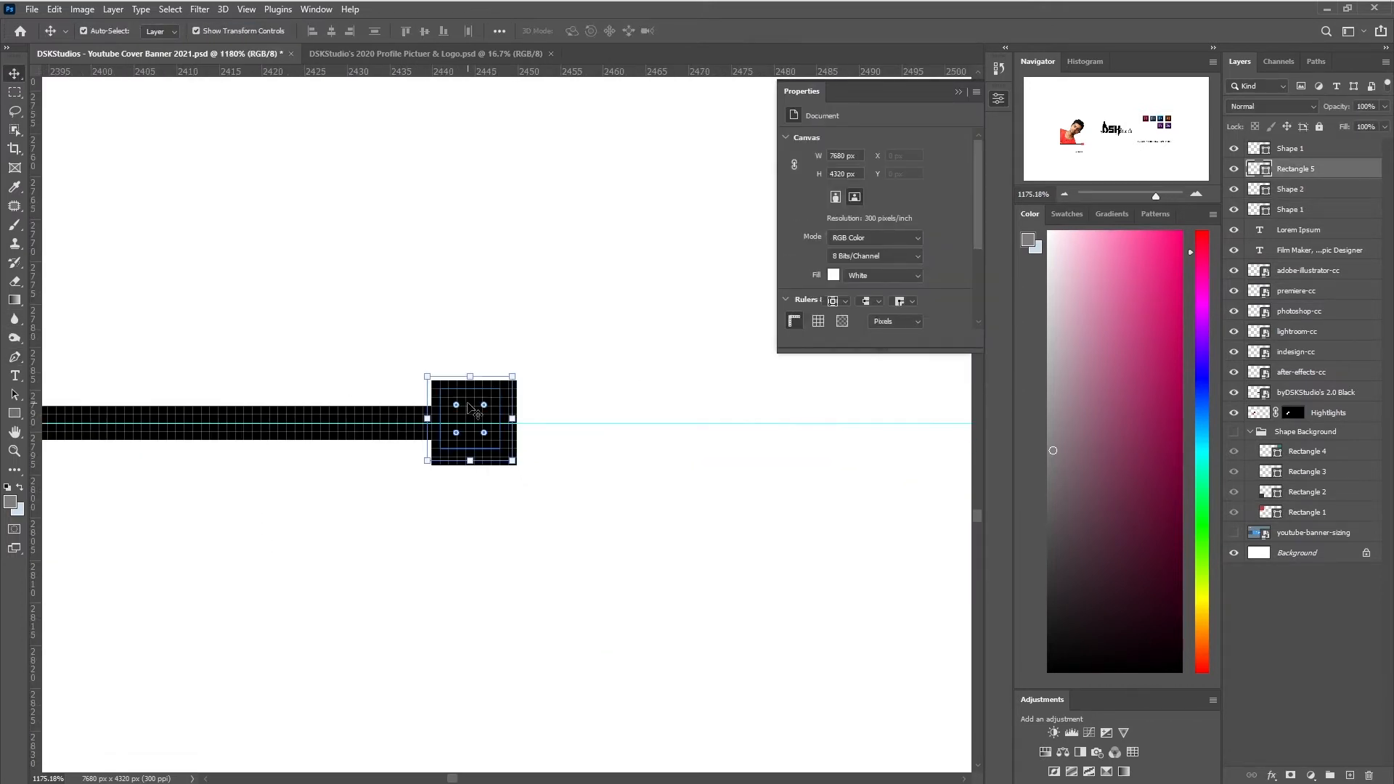
scroll(473, 408, "down", 8)
scroll(672, 520, "up", 3)
left_click_drag(712, 598, 452, 388)
scroll(112, 159, "up", 2)
scroll(502, 165, "up", 4)
Set the vertical line's stroke width to 4 px.
left_click(456, 465)
key("p")
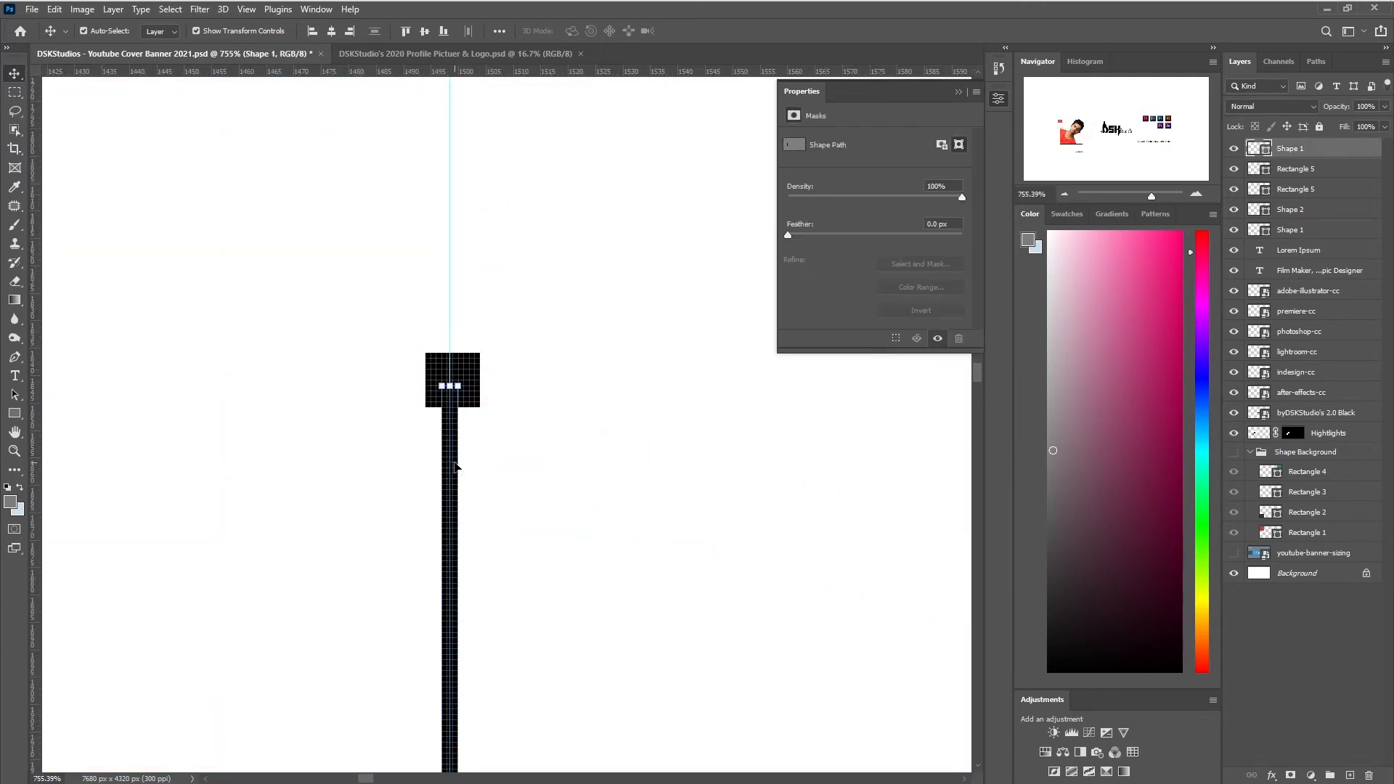
left_click(959, 93)
key("v")
scroll(268, 523, "down", 6)
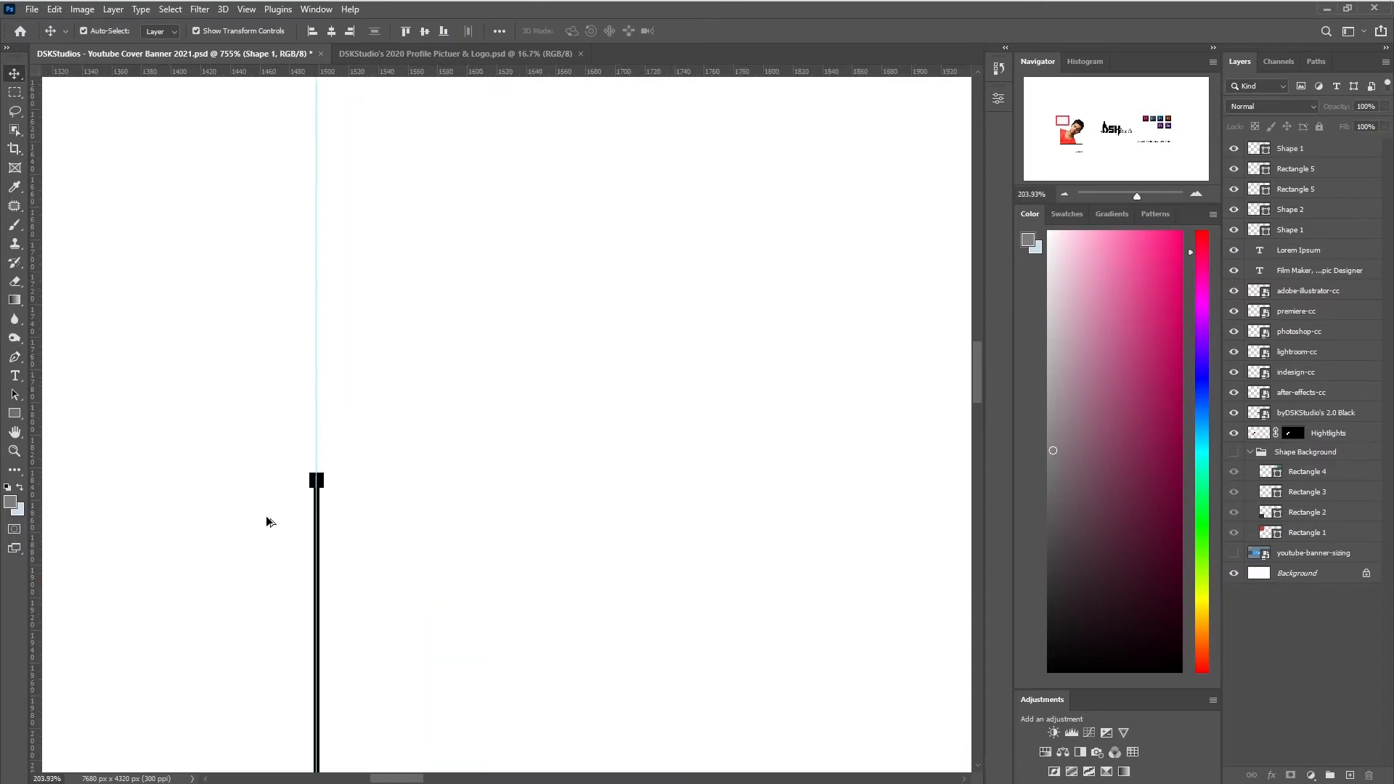
left_click(268, 523)
Try drawing a dashed diagonal line about 121 by 123 px across the portrait's lower-left corner with the Pen tool.
scroll(272, 527, "down", 9)
scroll(326, 682, "up", 4)
scroll(429, 373, "down", 3)
left_click(14, 357)
left_click(265, 352)
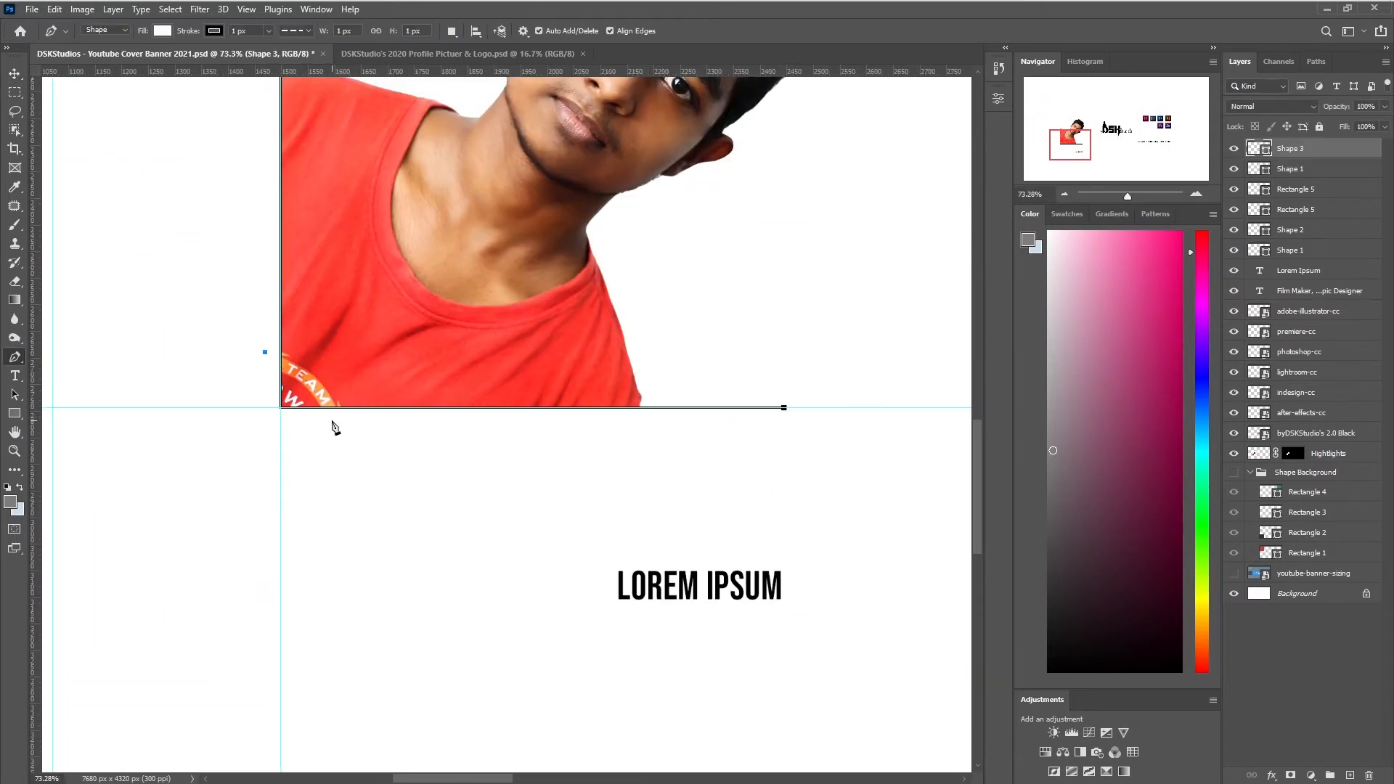
scroll(297, 383, "up", 5)
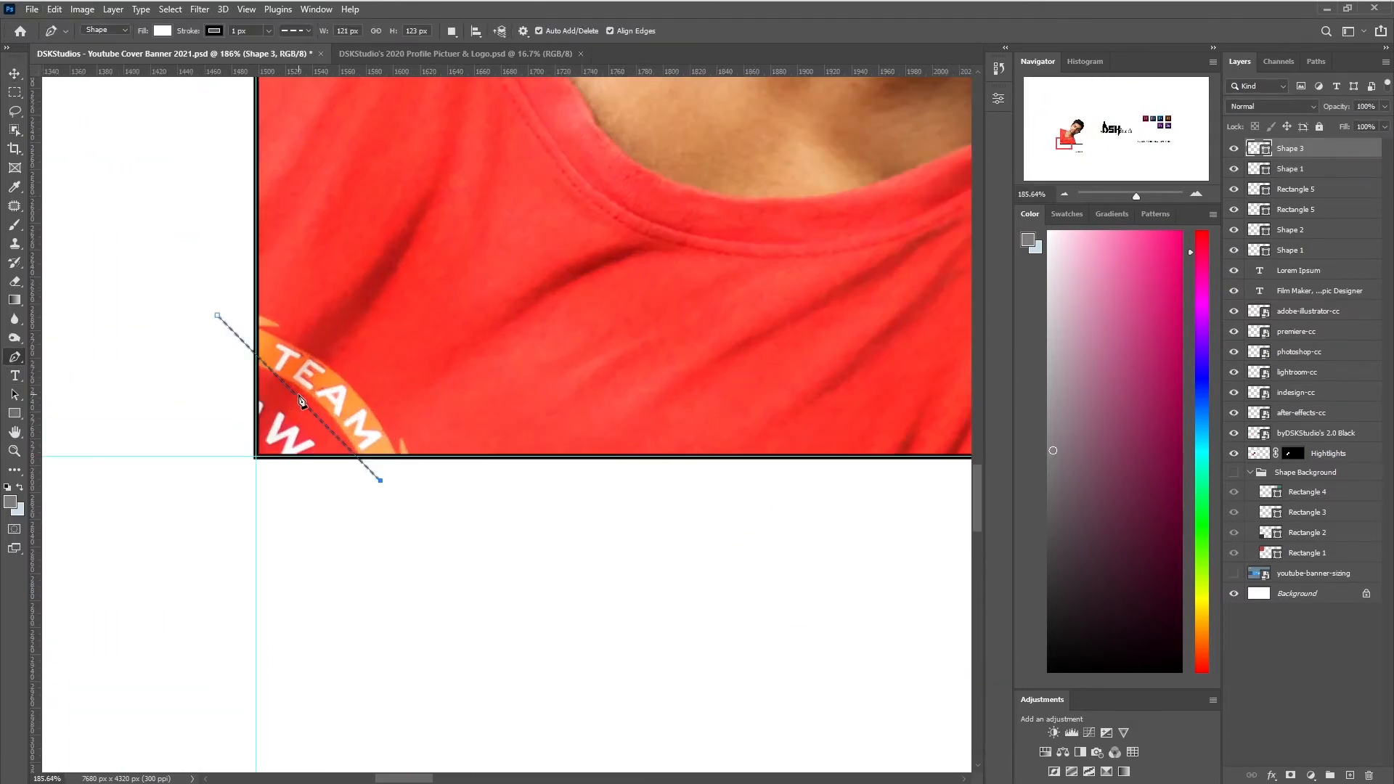
Shift the dashed diagonal line slightly and try to bend it with the Convert Point tool.
left_click_drag(298, 397, 301, 406)
right_click(14, 357)
left_click(79, 432)
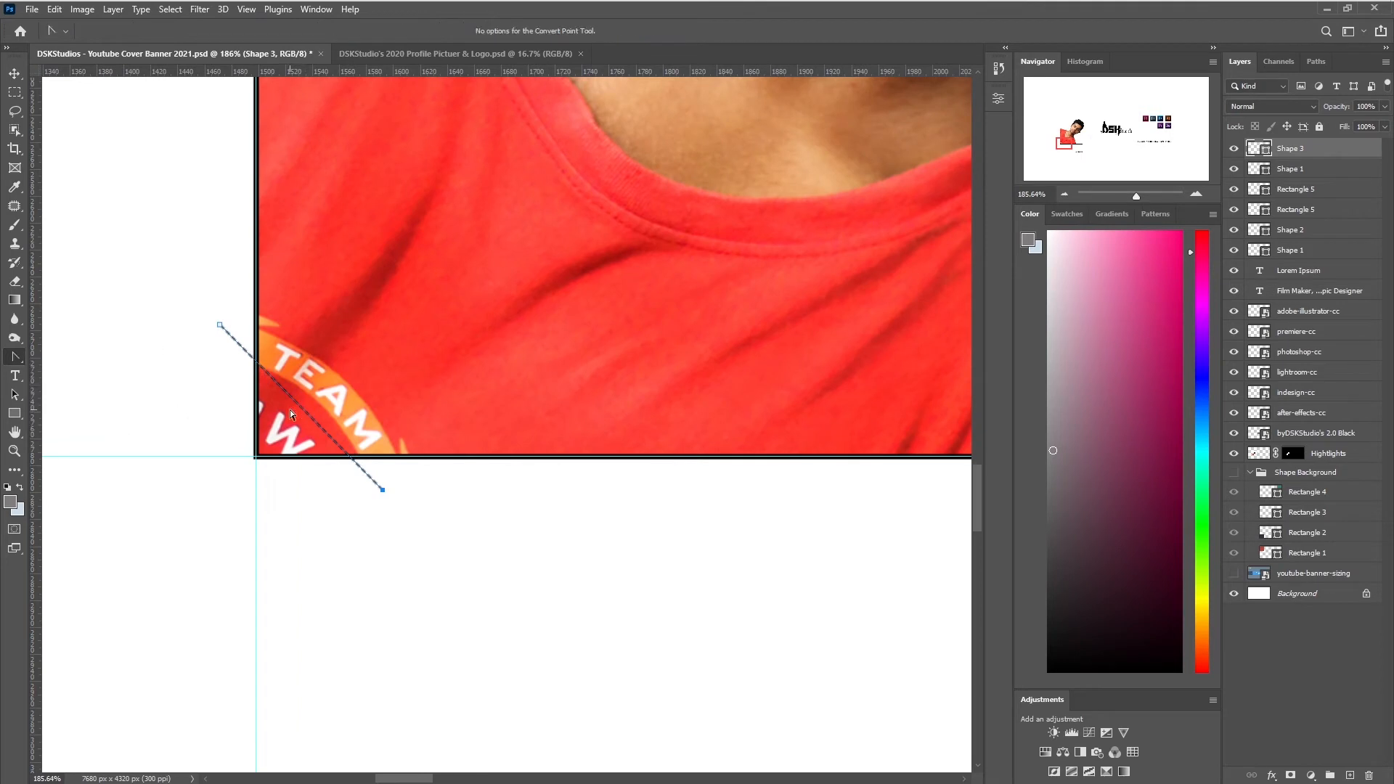
right_click(301, 406)
left_click(187, 437)
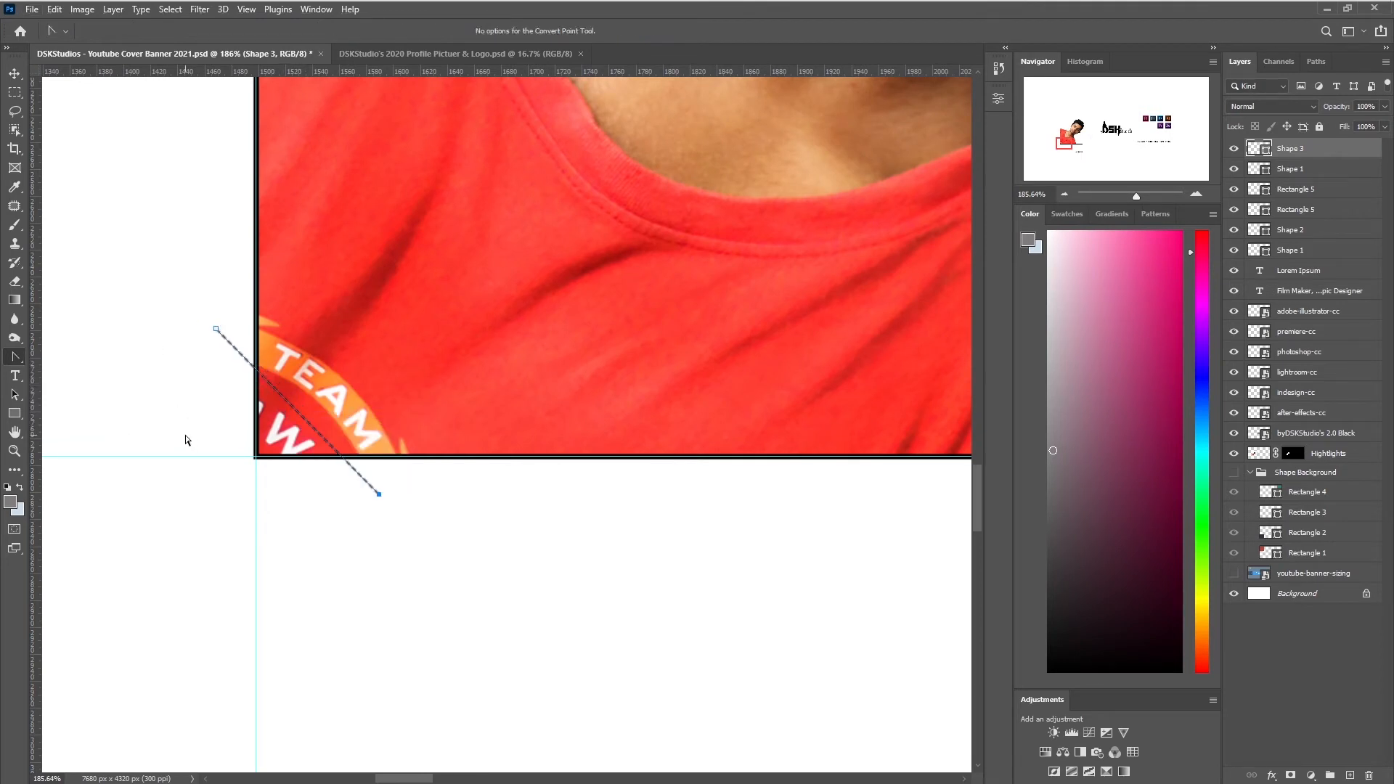
Try outlining the portrait's lower-left corner with a curved dashed path, using no fill and a 3 px stroke.
left_click(241, 320)
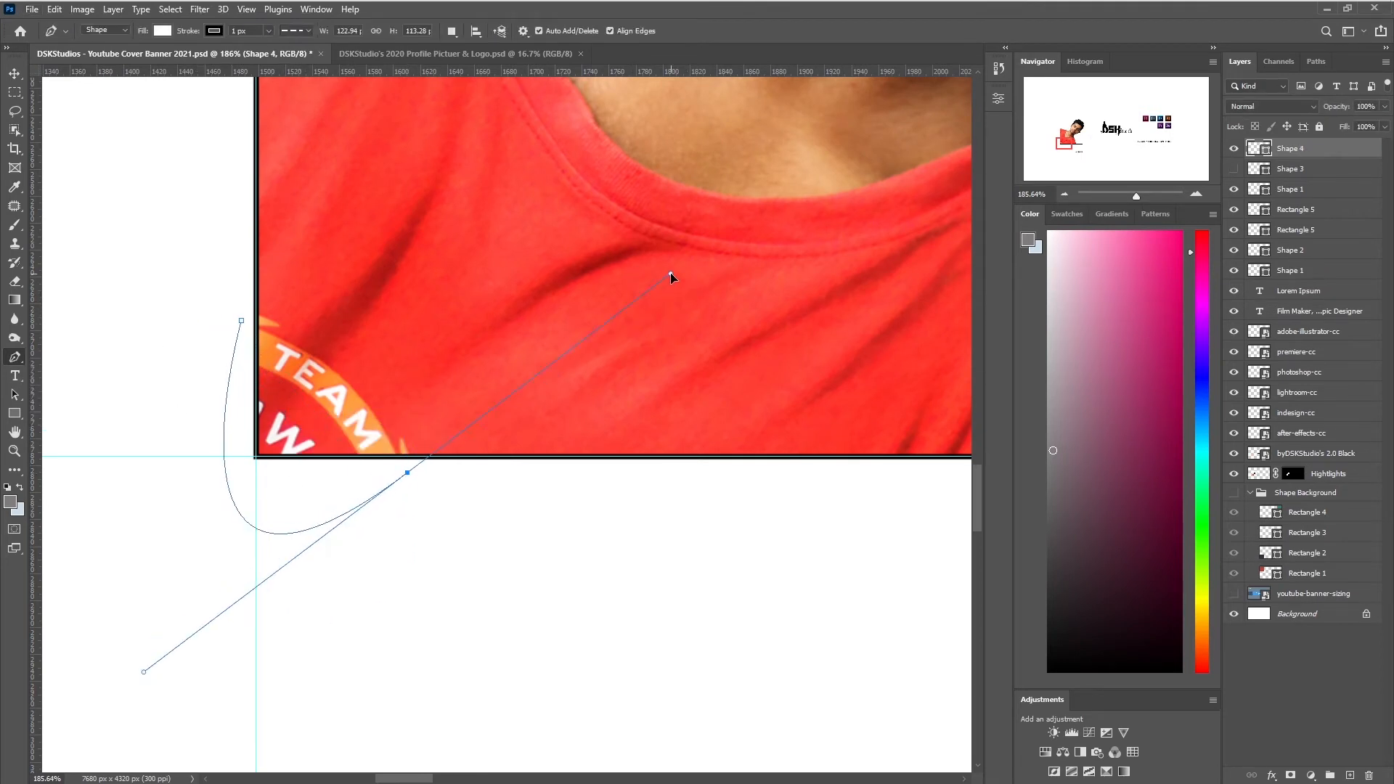
left_click_drag(670, 276, 708, 313)
left_click(999, 99)
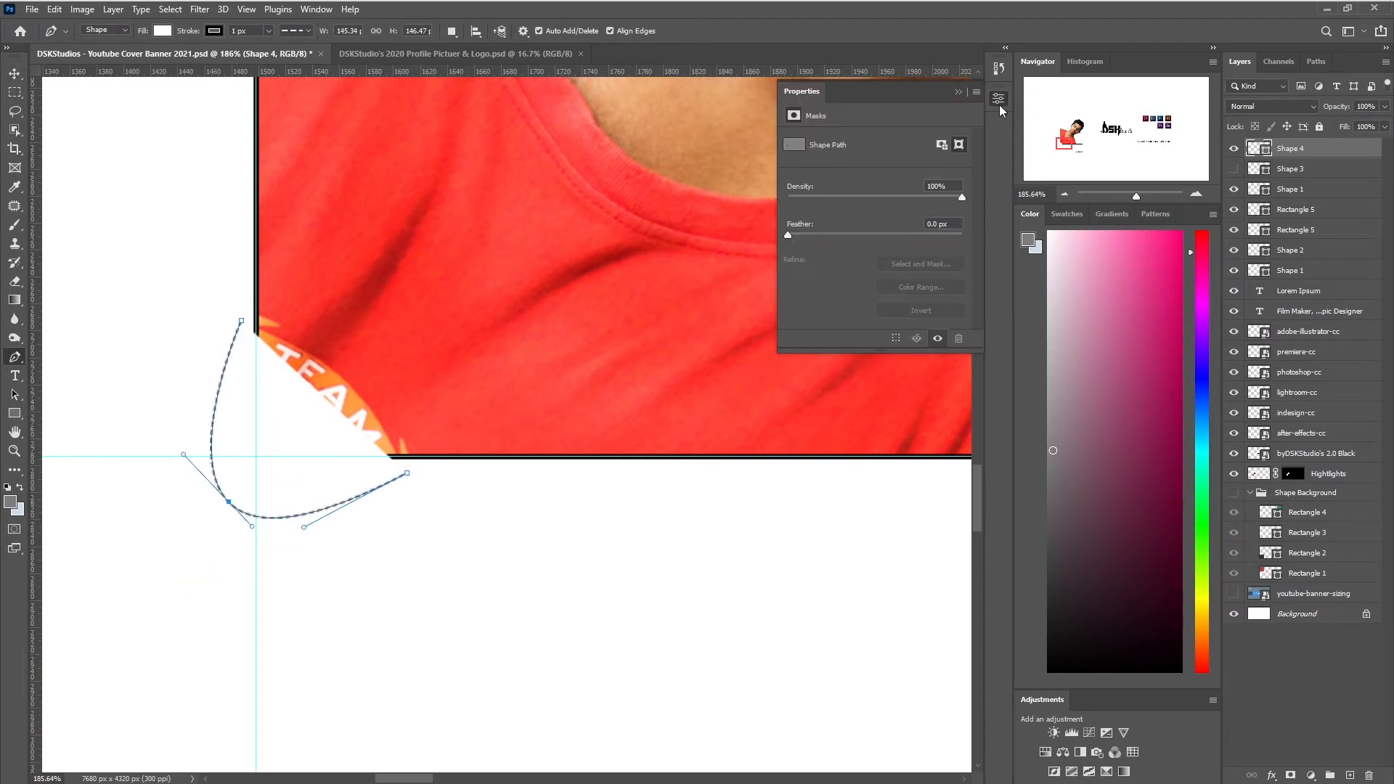
left_click(1302, 151)
left_click(163, 32)
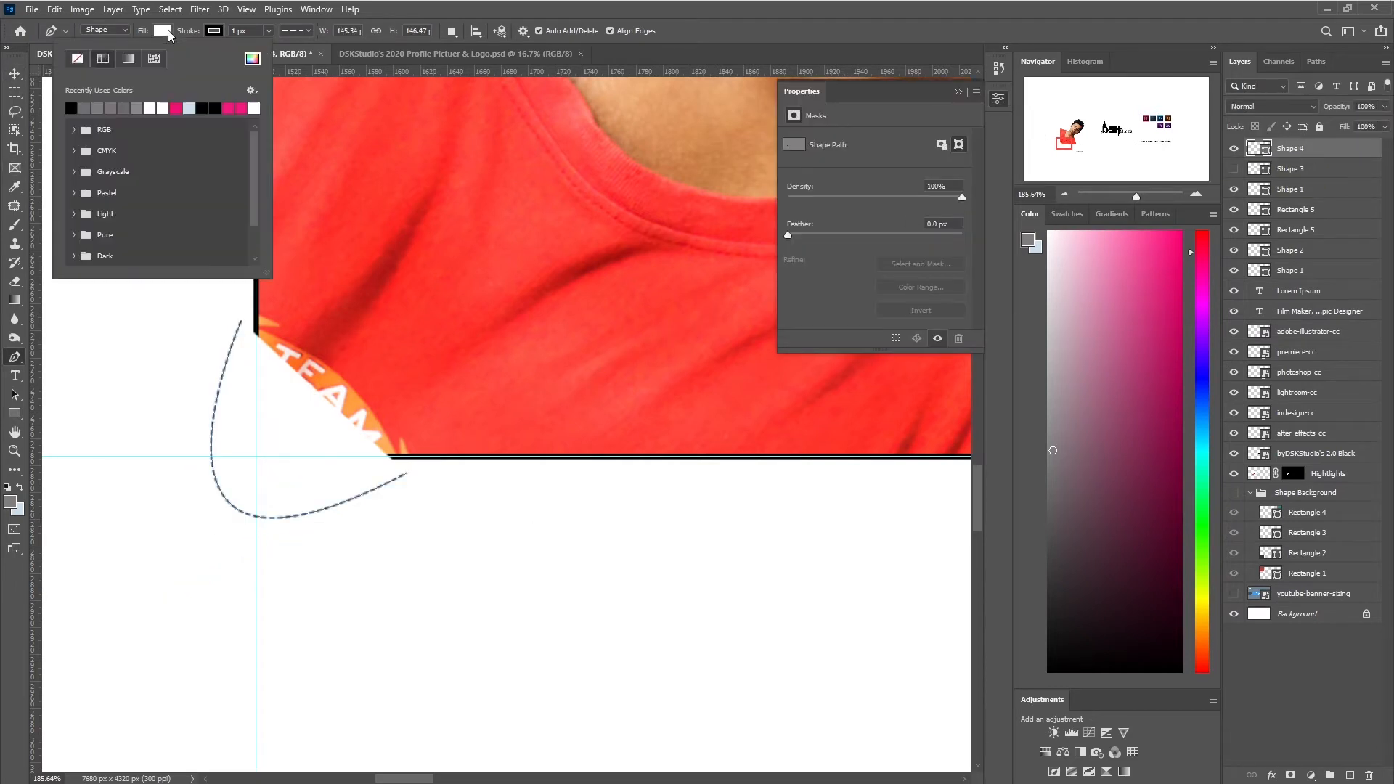
left_click(71, 61)
left_click_drag(252, 32, 225, 35)
type("3")
key("Return")
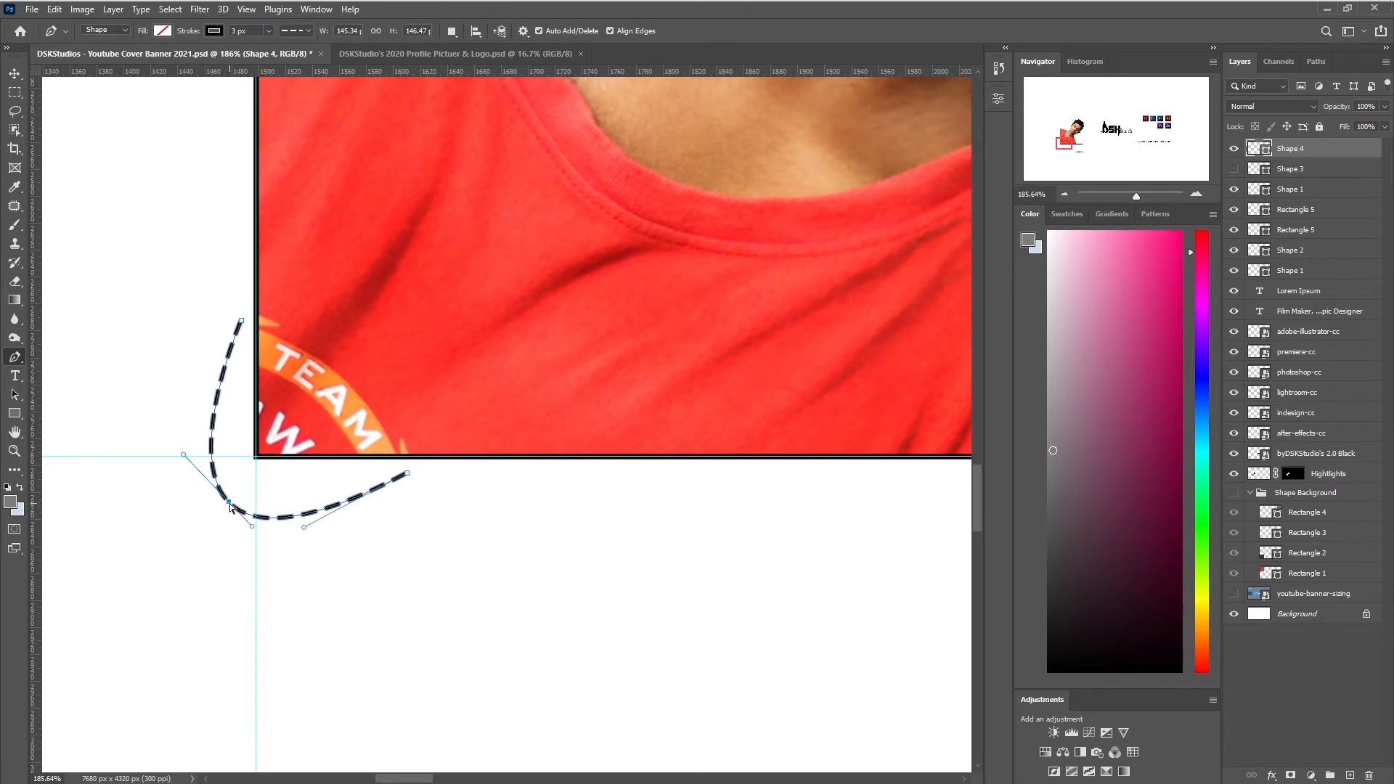
right_click(242, 323)
key("Escape")
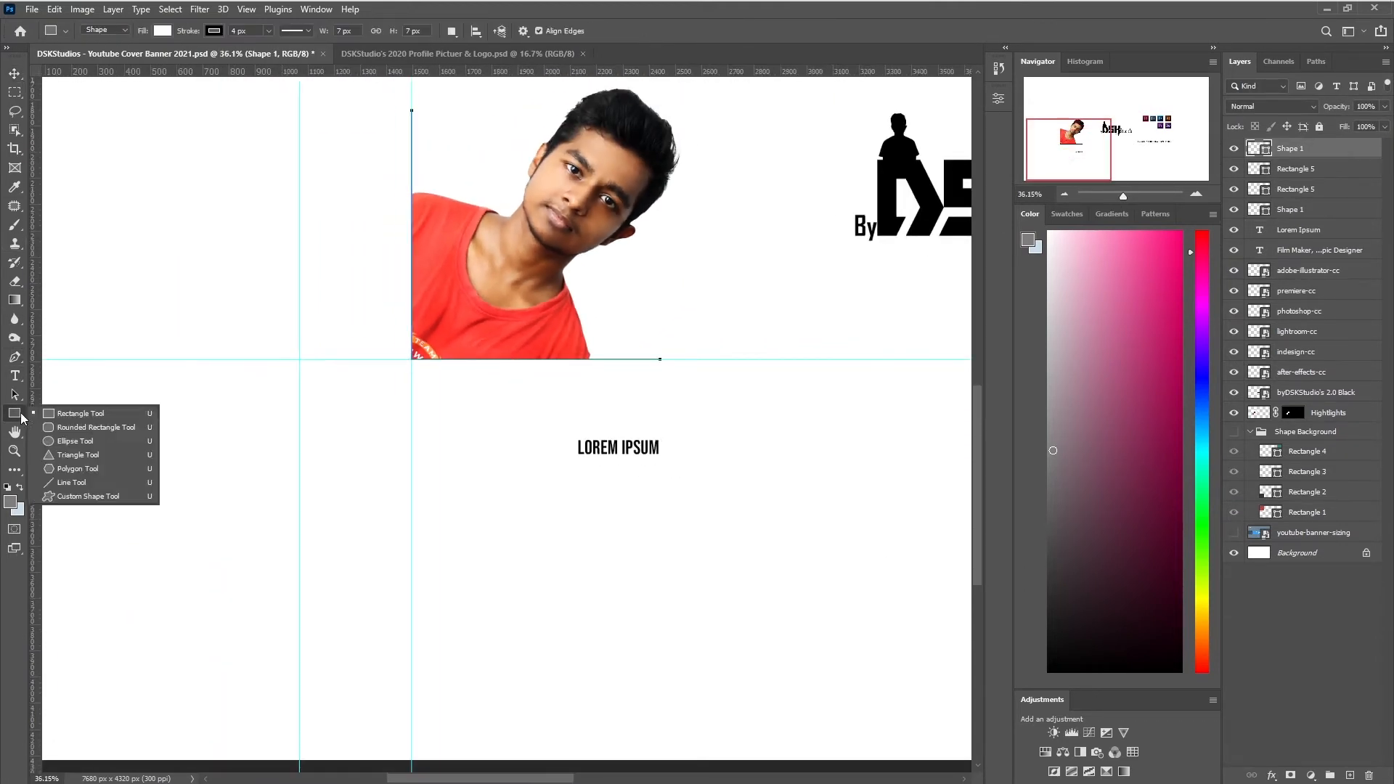
Draw a circle near the portrait's lower-left corner with no fill and a dashed black stroke.
left_click_drag(426, 438, 429, 435)
left_click(831, 243)
left_click(799, 271)
left_click(883, 230)
left_click(910, 283)
left_click(870, 354)
key("v")
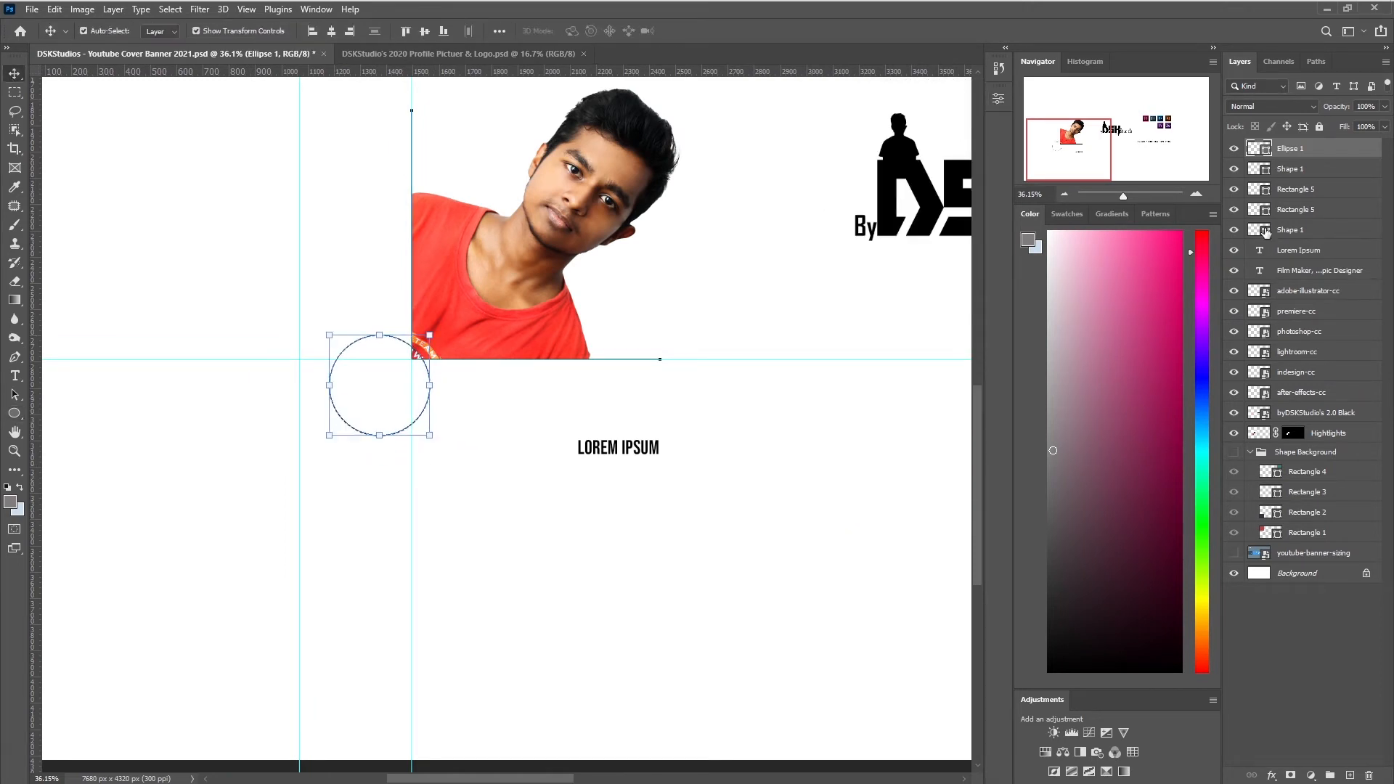
Place the circle's layer beneath the portrait layer and centre the circle on the portrait's lower-left corner.
left_click_drag(1290, 148, 1318, 442)
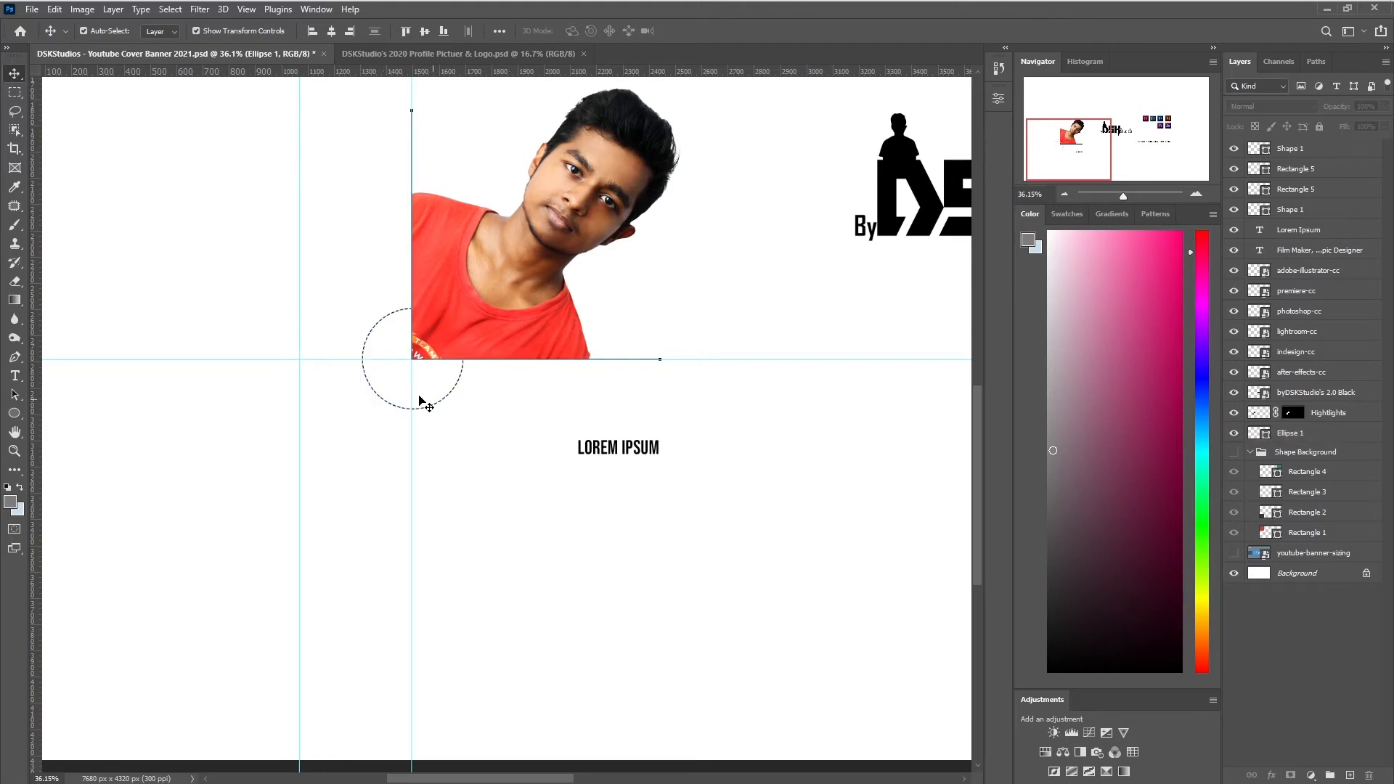
scroll(366, 330, "up", 5)
left_click(1311, 152)
left_click(1305, 436)
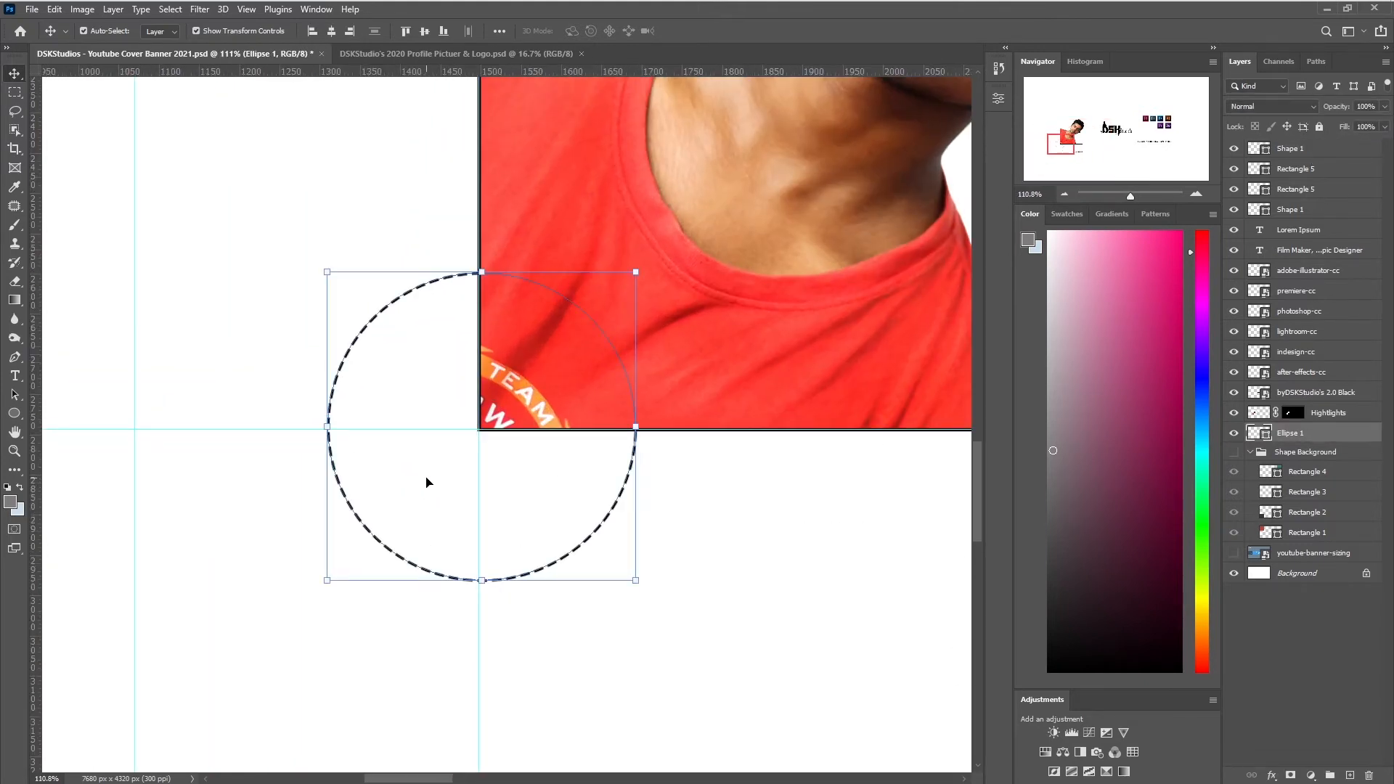
Duplicate the dashed circle and scale the copy to about 76% around the same centre.
left_click_drag(402, 524, 363, 334)
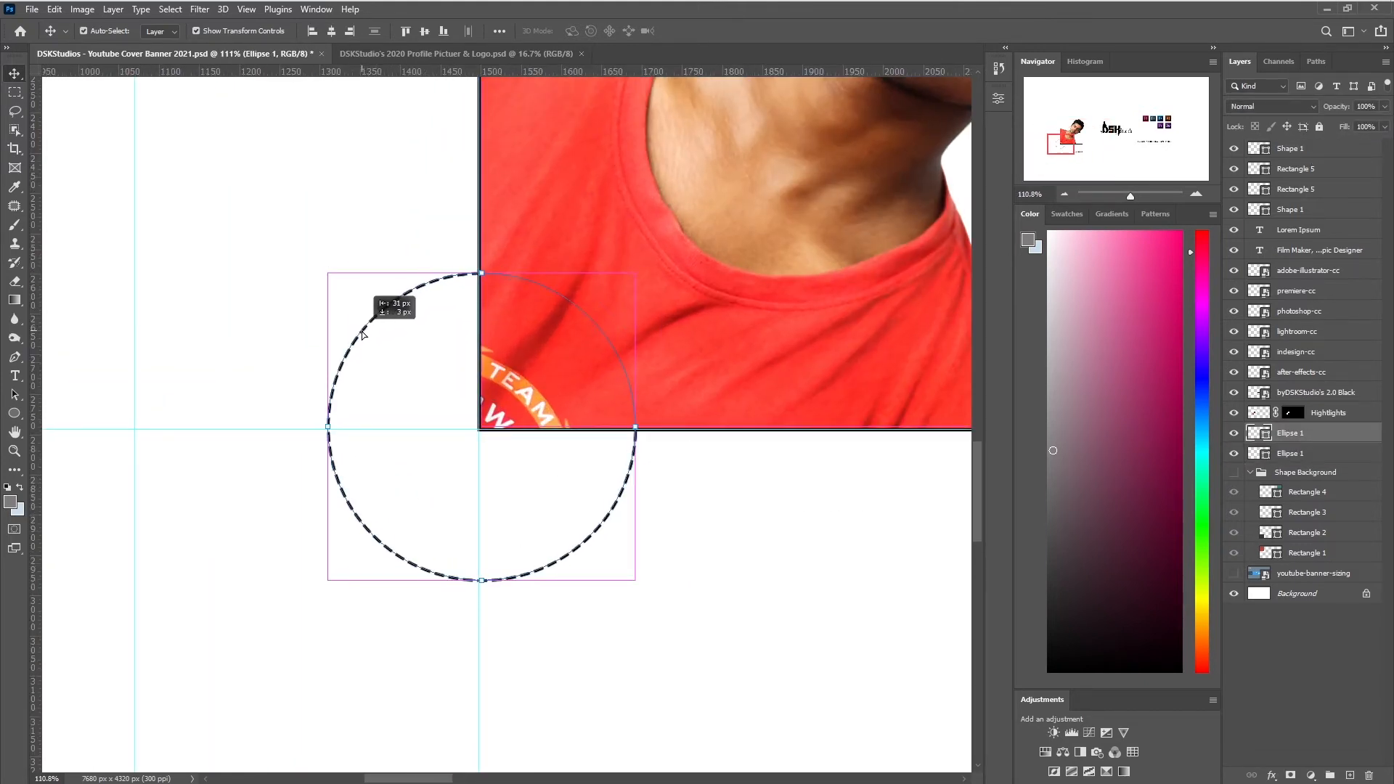
left_click_drag(327, 581, 364, 543)
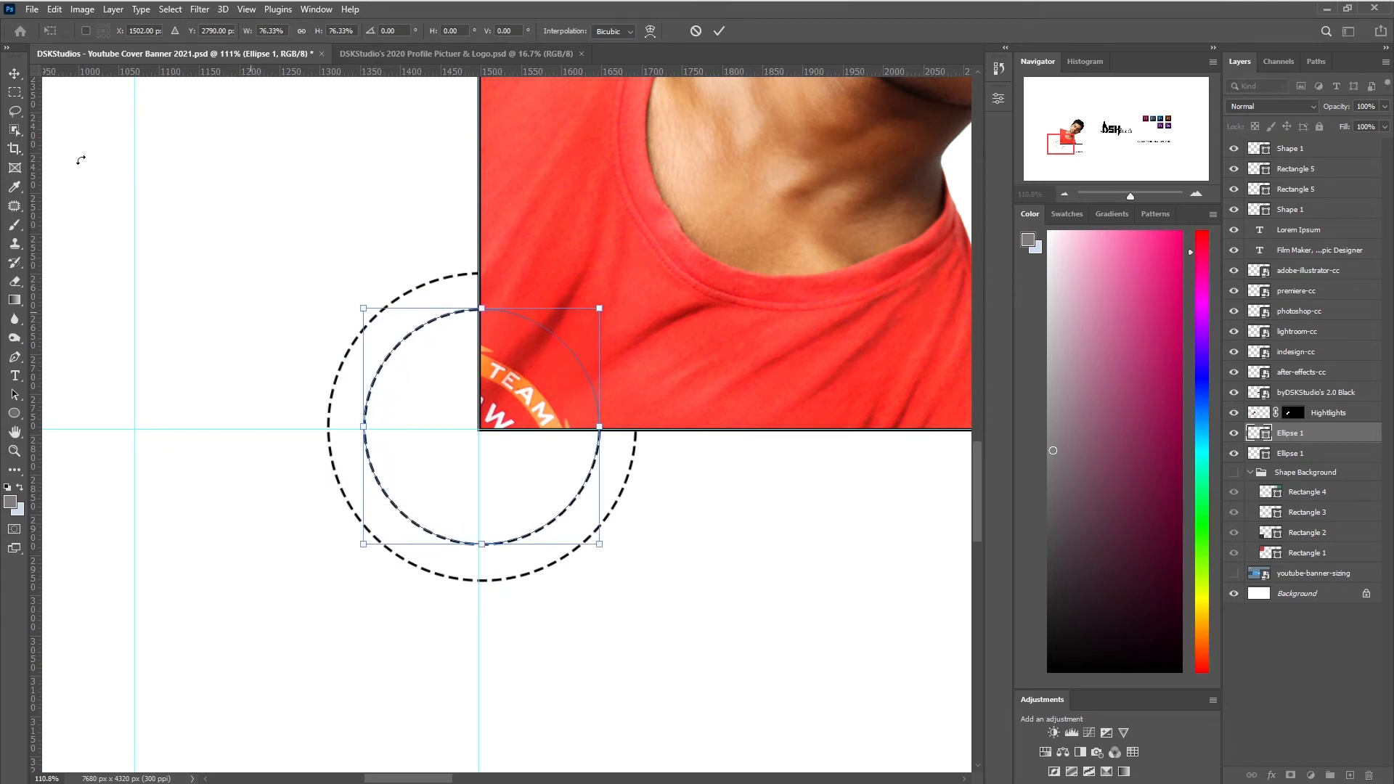
key("Return")
left_click(273, 295)
Apply the smaller dashed circle's scaling and select the two end squares of the portrait's border lines for stroke editing.
scroll(274, 296, "down", 6)
left_click_drag(273, 296, 410, 343)
left_click(1289, 148)
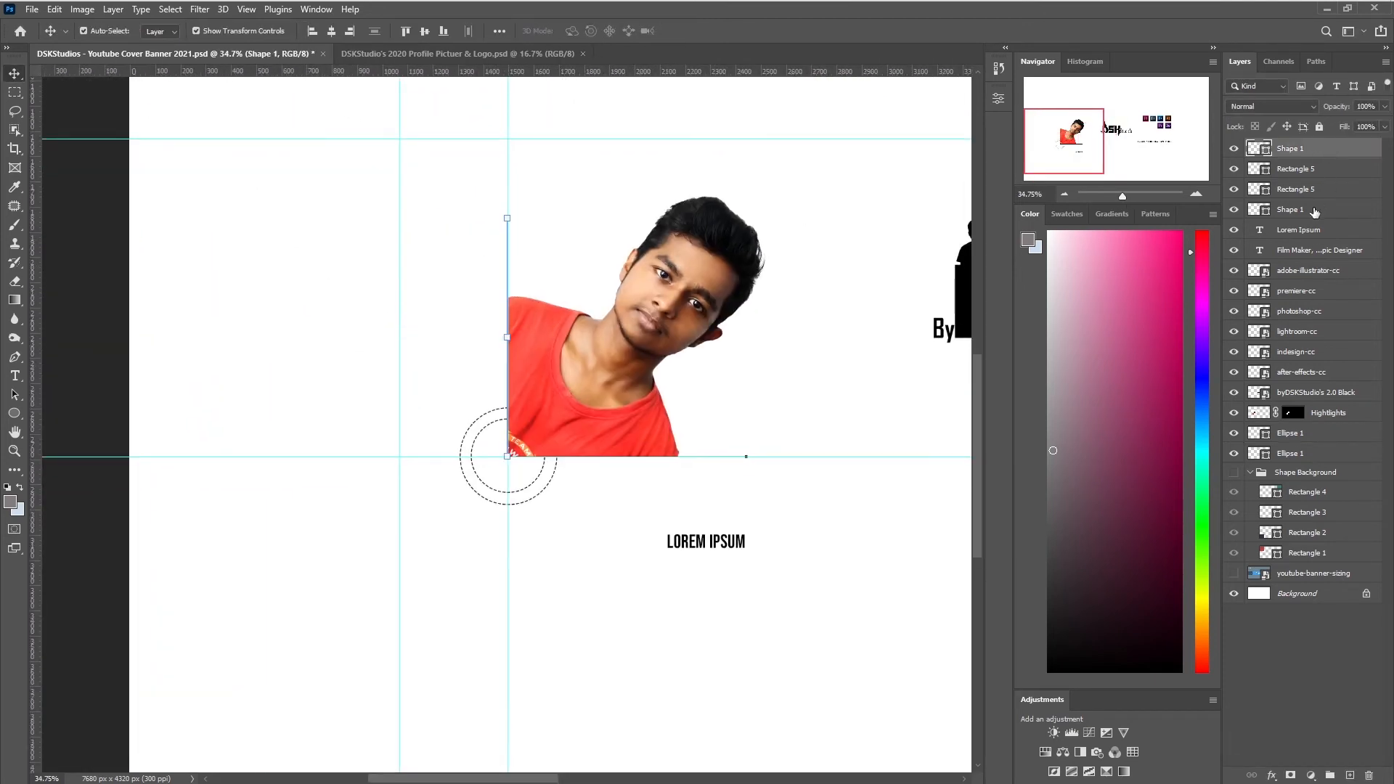
left_click(1289, 209, "ctrl")
left_click(15, 356)
left_click(1326, 177)
left_click(1326, 189, "shift")
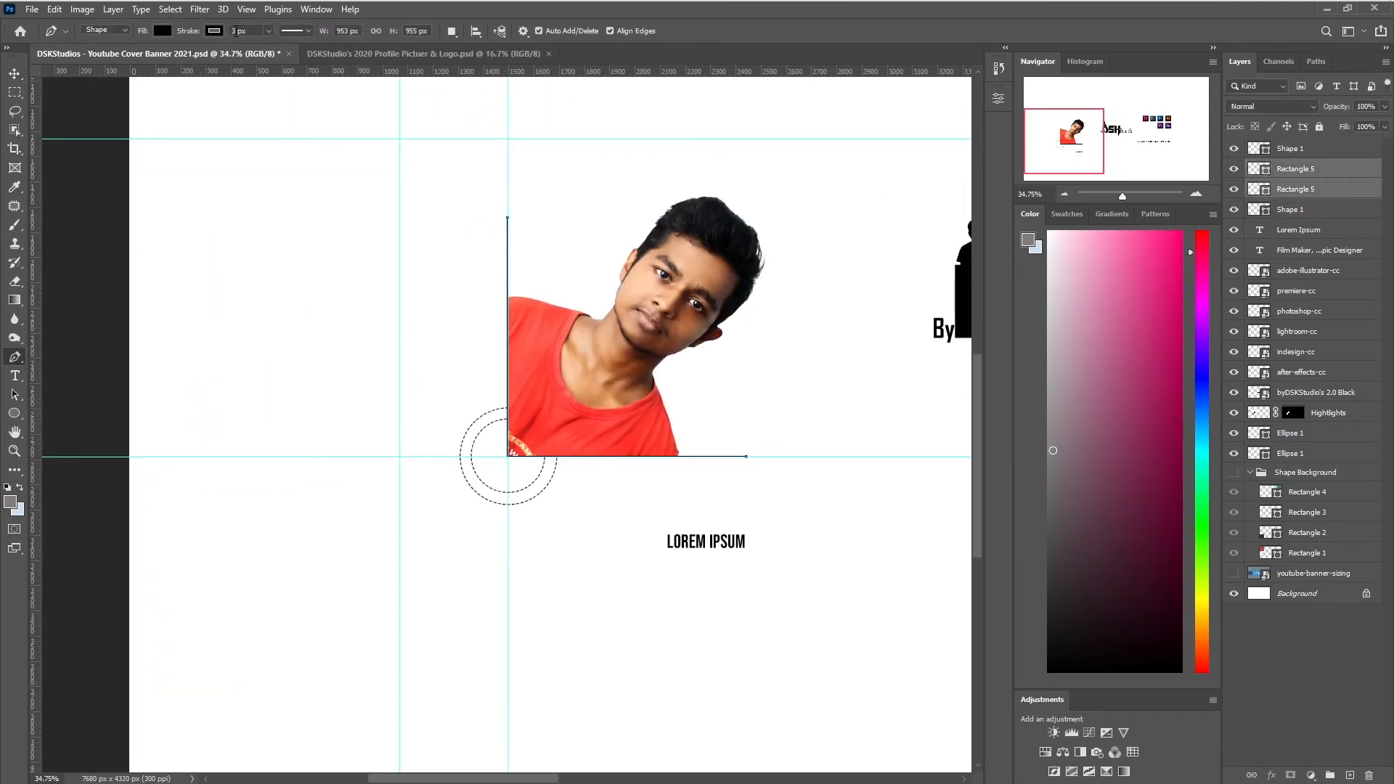
scroll(749, 453, "up", 8)
scroll(750, 453, "down", 8)
Change the LOREM IPSUM text to "Change Size", rotate it vertical and place it alongside the portrait's vertical border line.
key("v")
key("t")
left_click_drag(713, 536, 380, 389)
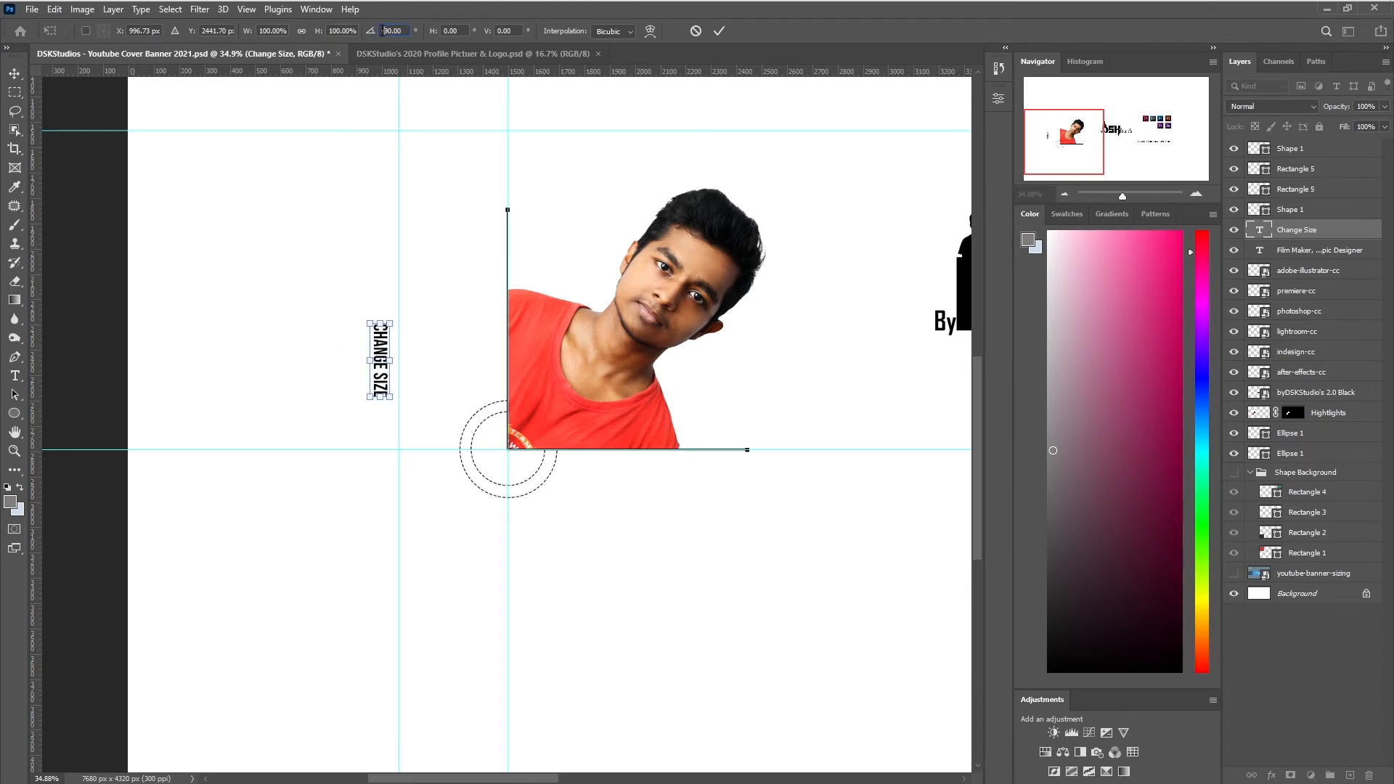
key("Return")
left_click(446, 239)
scroll(446, 240, "down", 6)
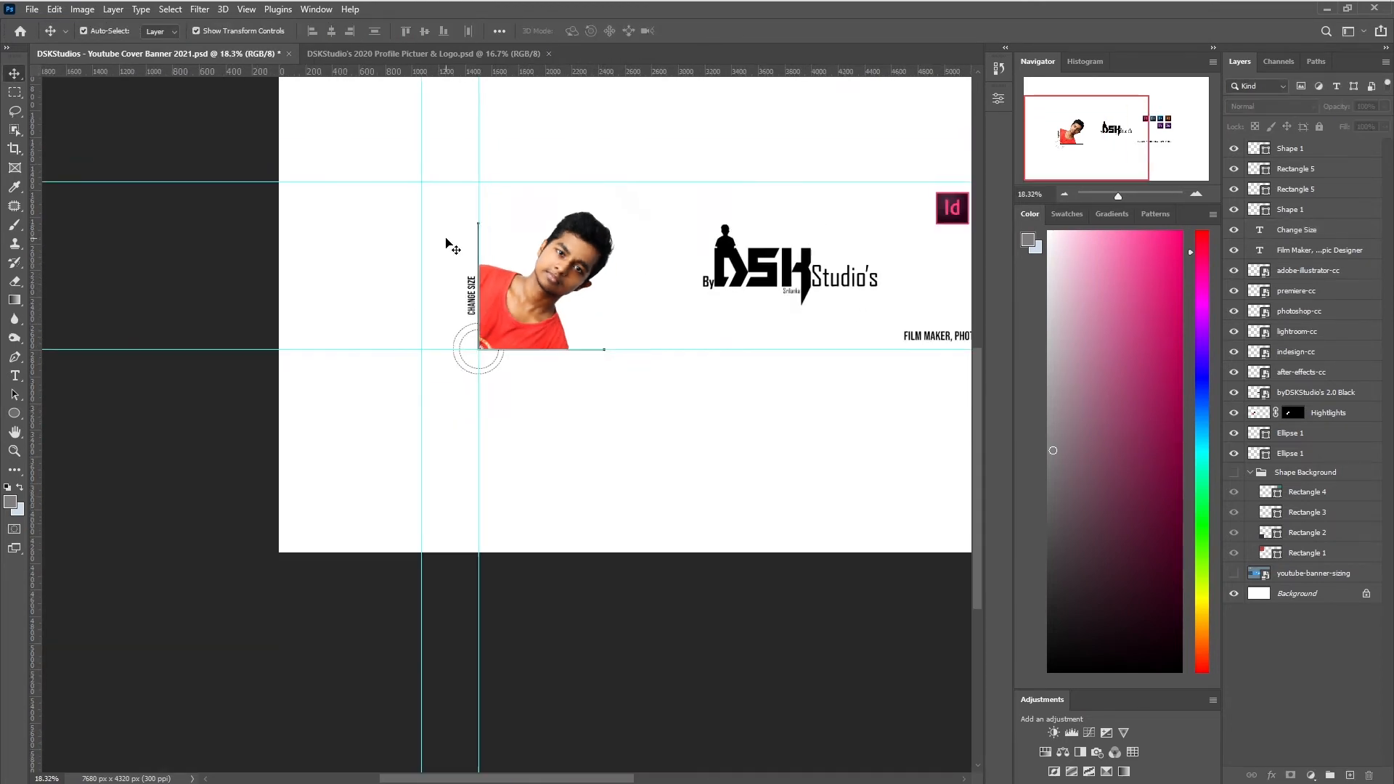
Set the stroke width of the two end squares on the portrait's border lines to 10 px.
left_click_drag(461, 379, 210, 521)
scroll(210, 521, "up", 9)
left_click(1306, 171)
left_click(1307, 188, "shift")
right_click(14, 356)
left_click(65, 356)
type("10")
left_click_drag(249, 32, 231, 33)
Set the stroke width of both dashed circles around the portrait's lower-left corner to 6 px.
left_click(1305, 435)
left_click(1305, 455, "shift")
type("6v")
left_click(212, 179)
scroll(211, 179, "down", 5)
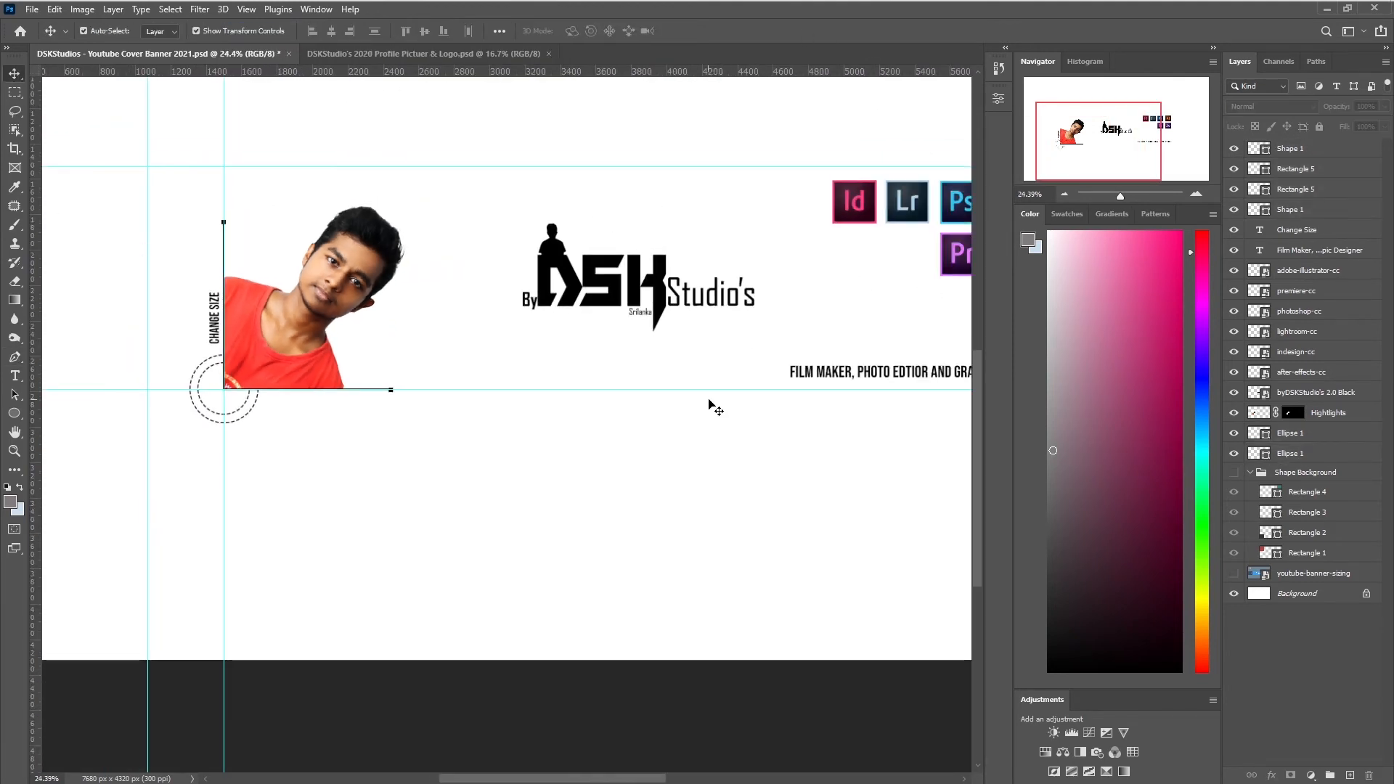
scroll(806, 255, "right", 3)
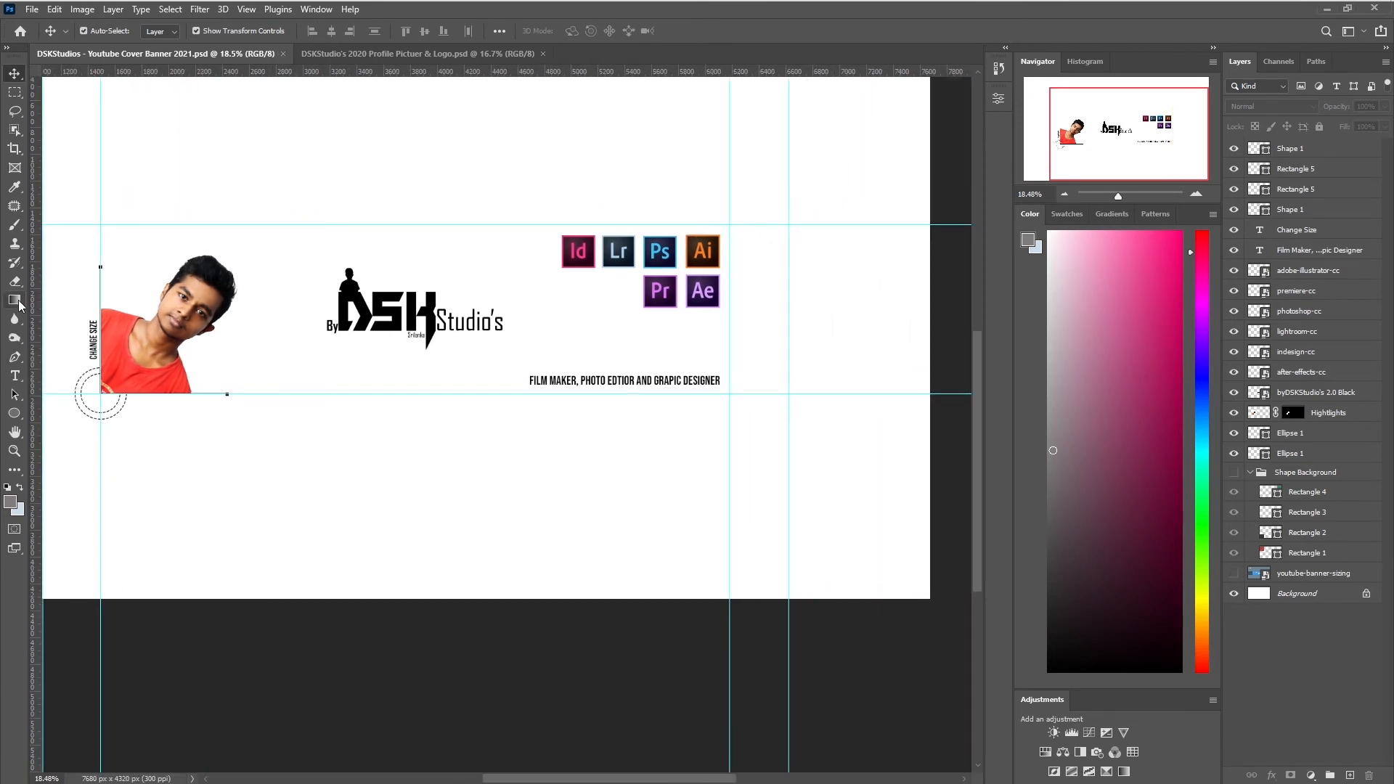
Draw a small black-filled triangle about 81 px wide in the empty space between the portrait and the logo.
right_click(13, 412)
left_click(79, 446)
scroll(227, 354, "up", 3)
scroll(223, 359, "up", 3)
left_click_drag(283, 392, 313, 428)
left_click(830, 244)
left_click(794, 324)
Add a middle anchor point to the triangle's base with the Pen tool and curve the base slightly inward.
left_click(16, 357)
scroll(292, 427, "up", 5)
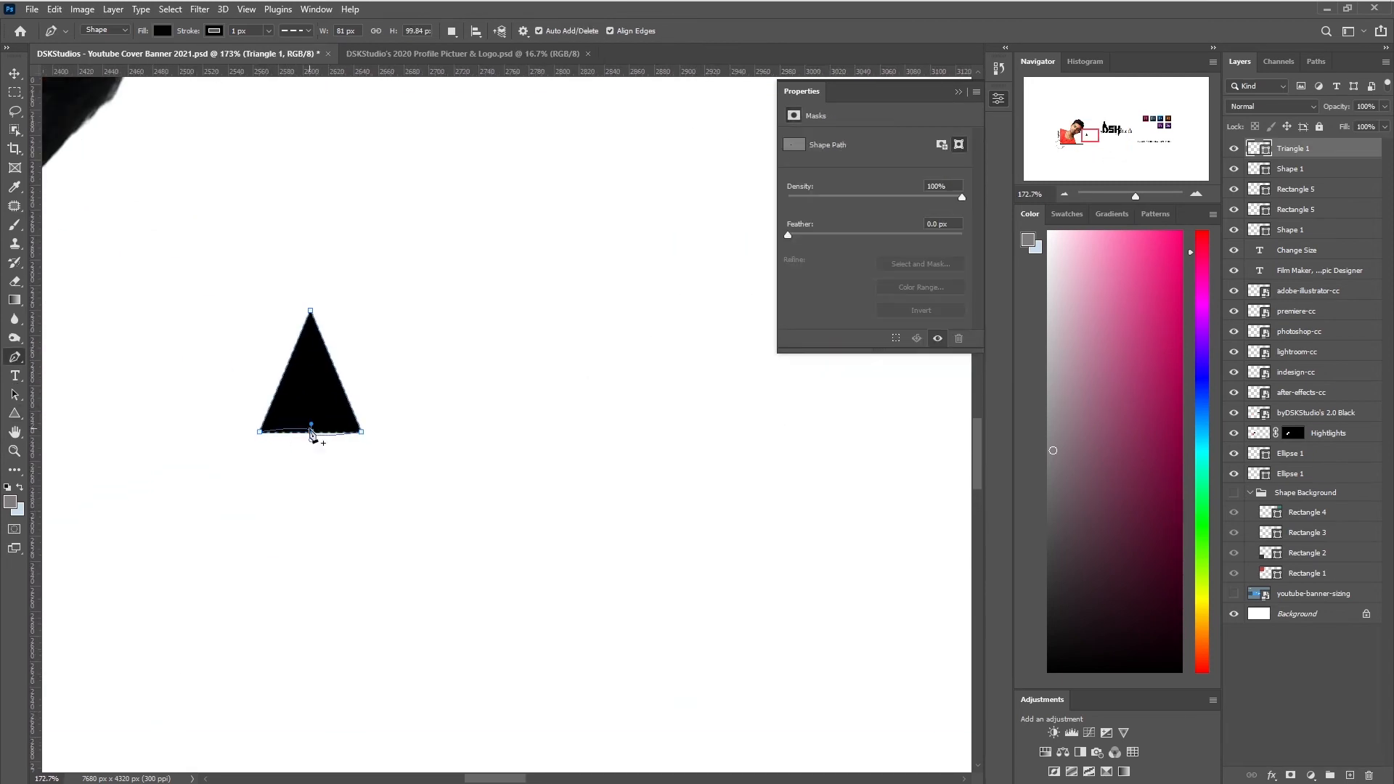
scroll(310, 432, "up", 4)
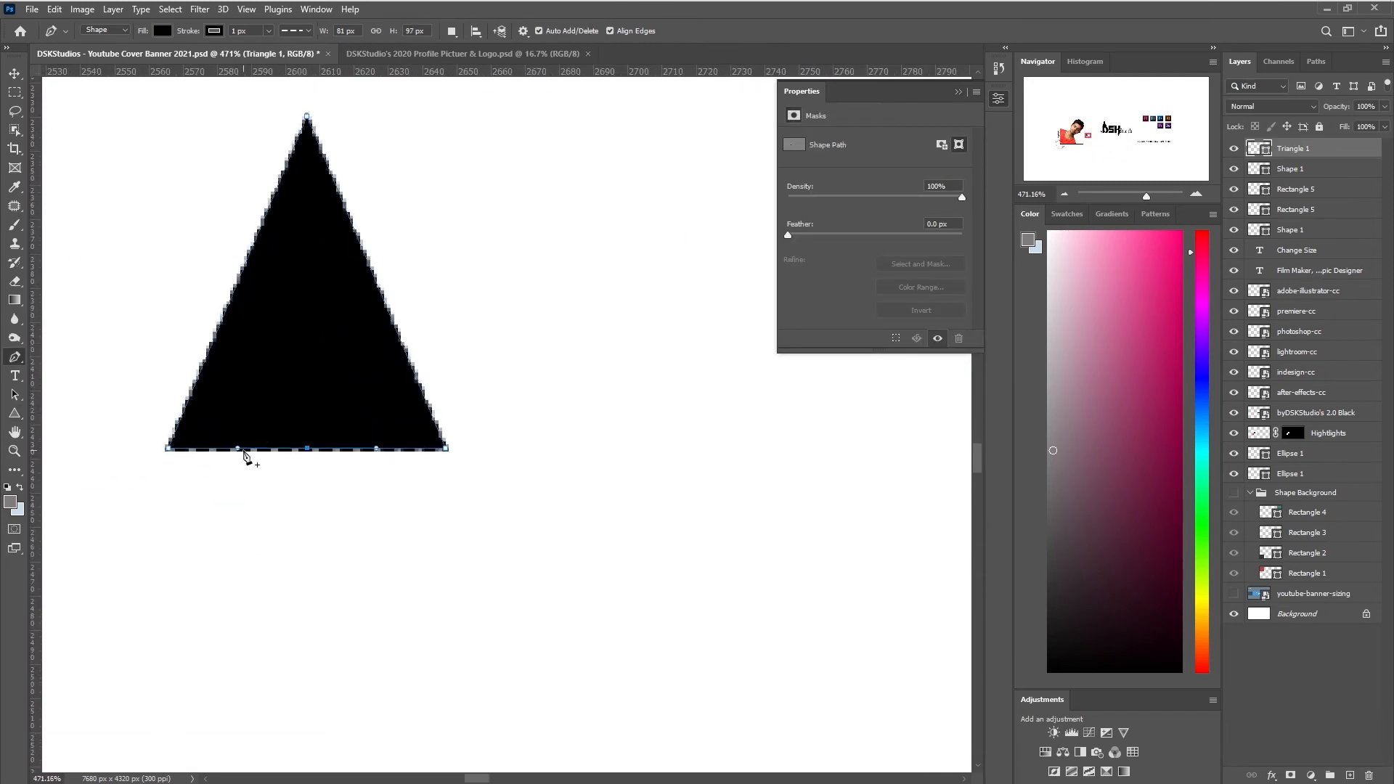
left_click_drag(240, 454, 241, 431)
scroll(310, 433, "down", 4)
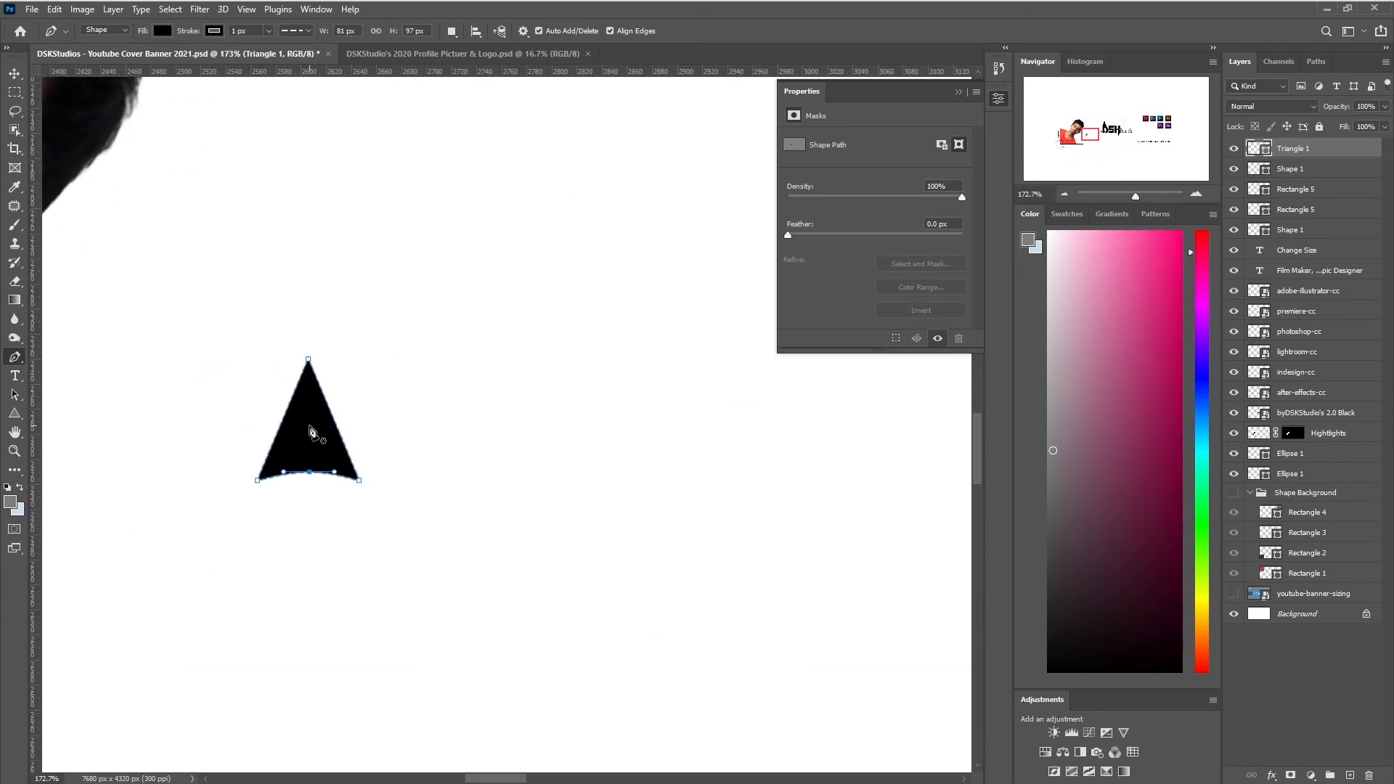
scroll(317, 432, "up", 5)
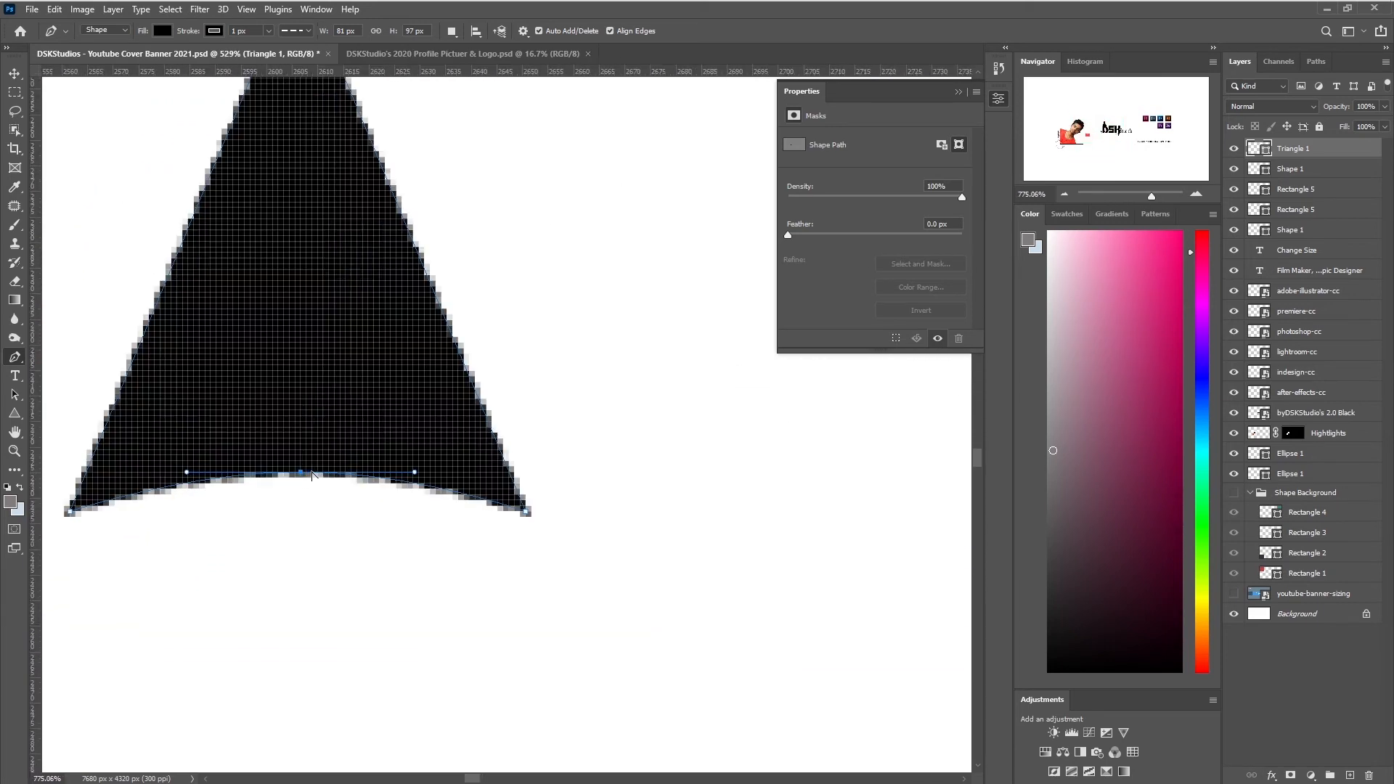
Rotate the triangle to point up-left like a cursor arrow and place it between the portrait and the logo.
scroll(318, 433, "down", 6)
key("v")
scroll(218, 429, "down", 7)
left_click_drag(252, 360, 238, 481)
left_click(109, 268)
left_click(109, 268)
scroll(233, 426, "up", 2)
left_click(284, 403)
scroll(284, 404, "down", 6)
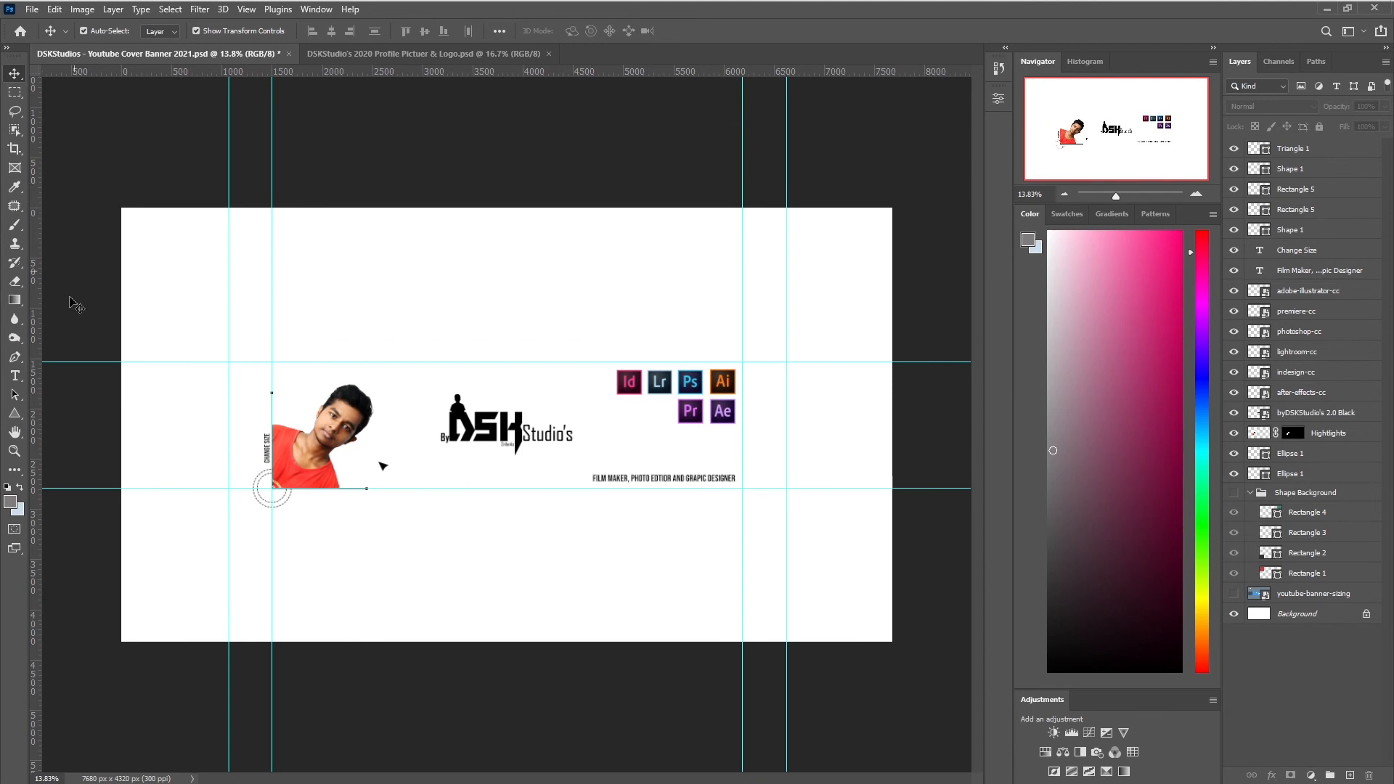
Close the 2020 profile picture document and tidy the banner's layers, renaming the portrait layer to "Photo" and deleting the Shape Background group.
left_click(548, 53)
double_click(1328, 433)
type("Photo")
left_click(1351, 494)
key("Delete")
Save the banner as DSKStudios - Youtube Cover Banner 2021.png.
key("ctrl+shift+s")
key("Return")
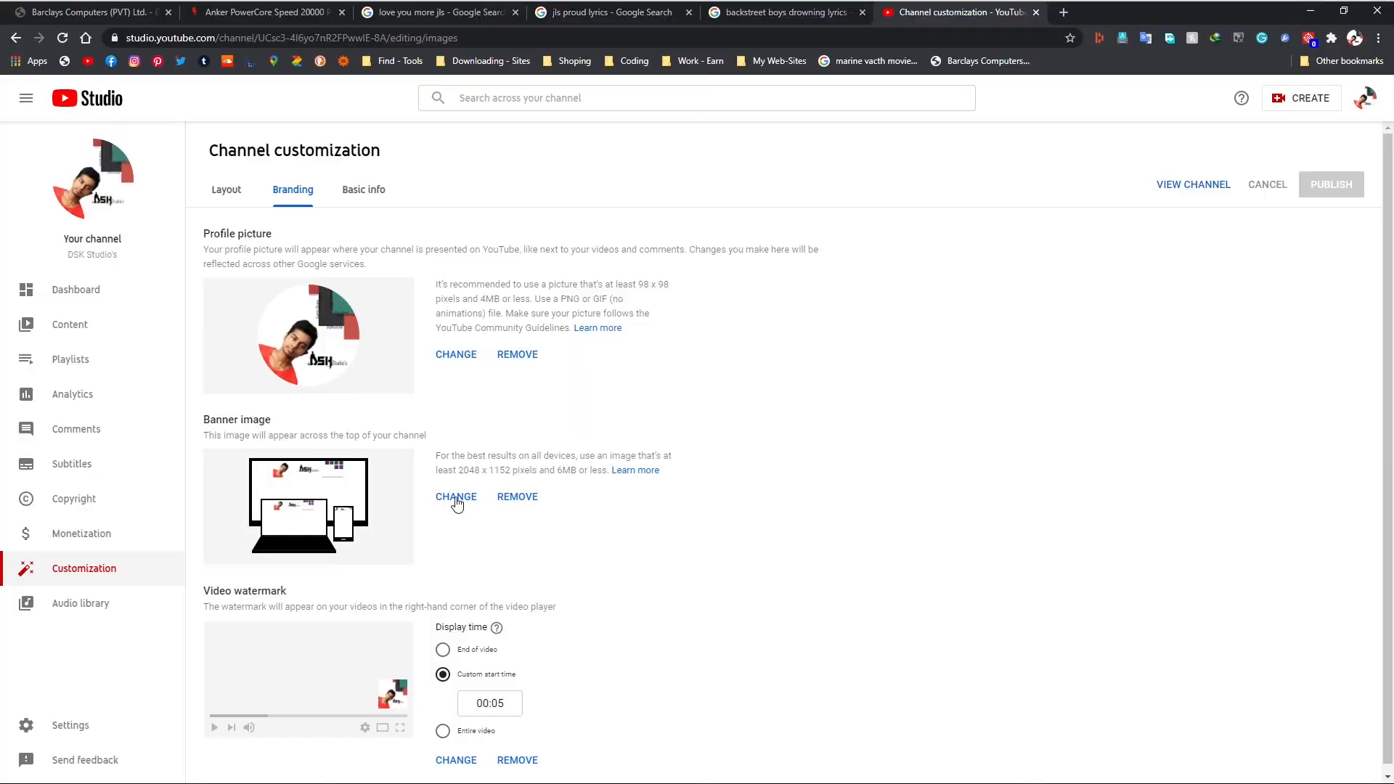
In YouTube Studio, replace the channel's banner image with DSKStudios - Youtube Cover Banner 2021.png and publish the change.
left_click(456, 500)
left_click(424, 276)
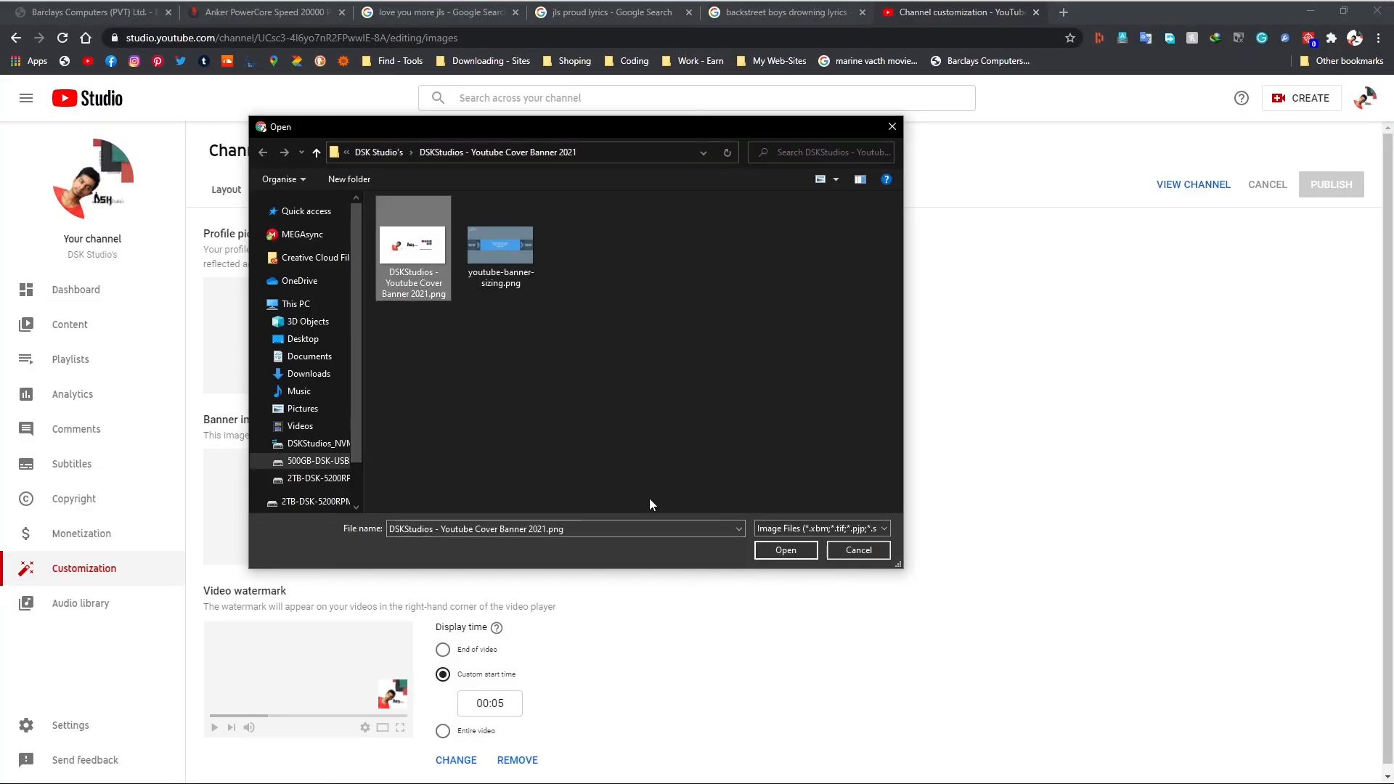
left_click(785, 550)
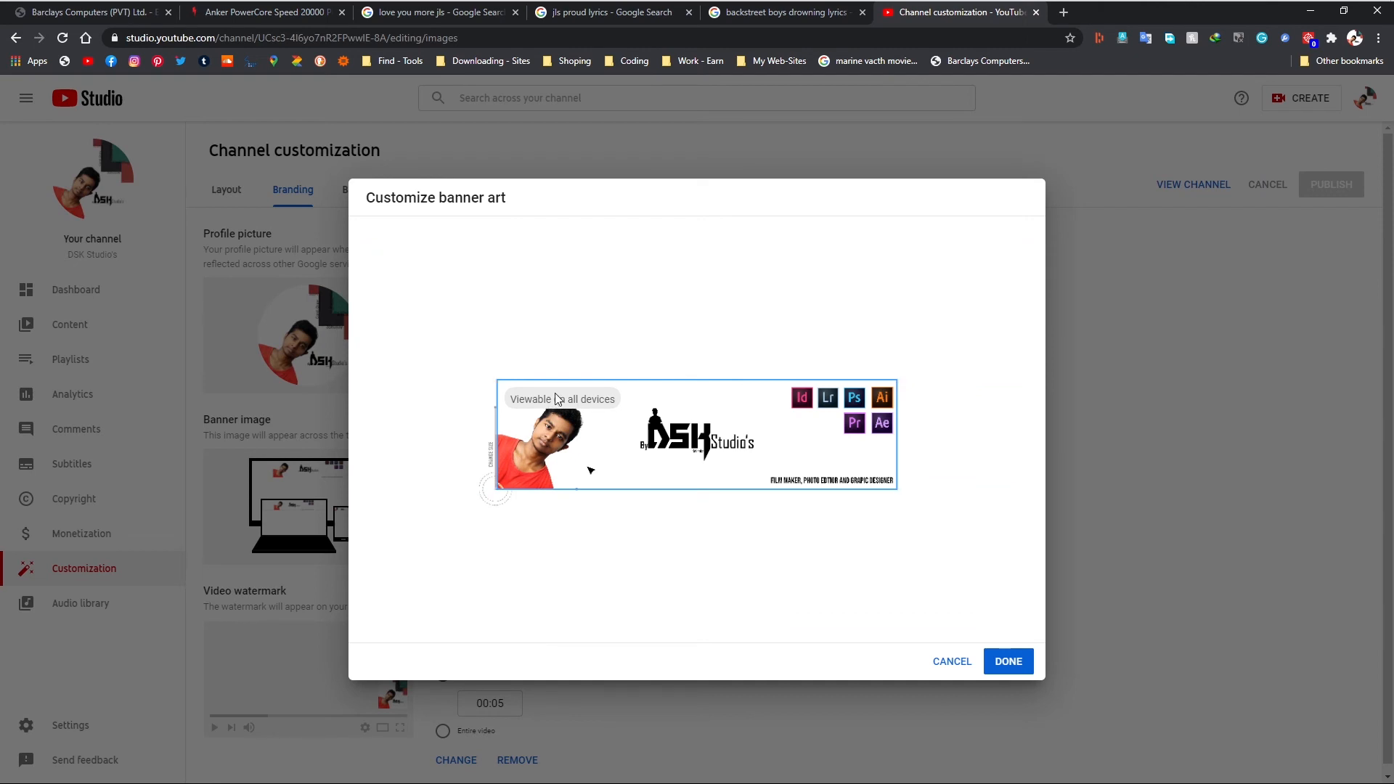
left_click(1008, 661)
left_click(1339, 189)
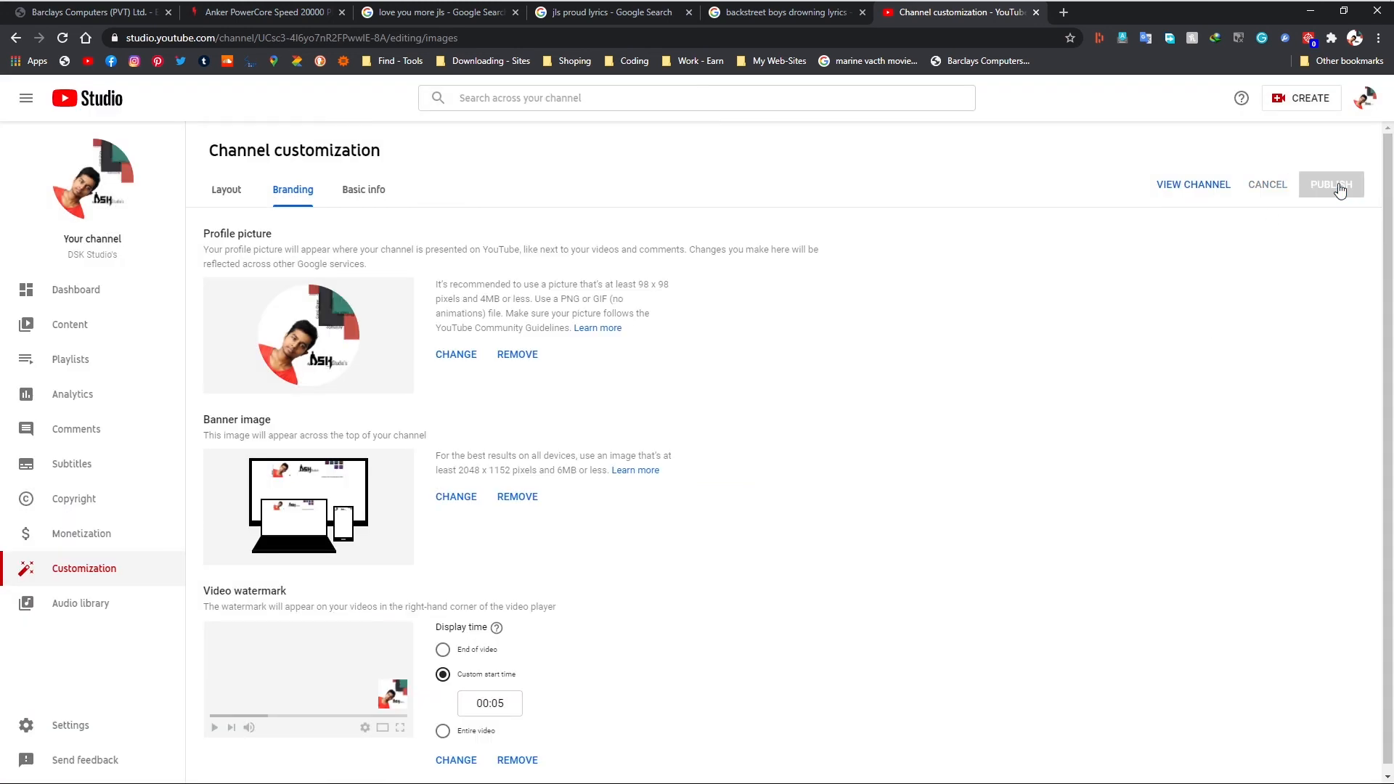
View the public channel page and check how the new banner looks.
left_click(1198, 186)
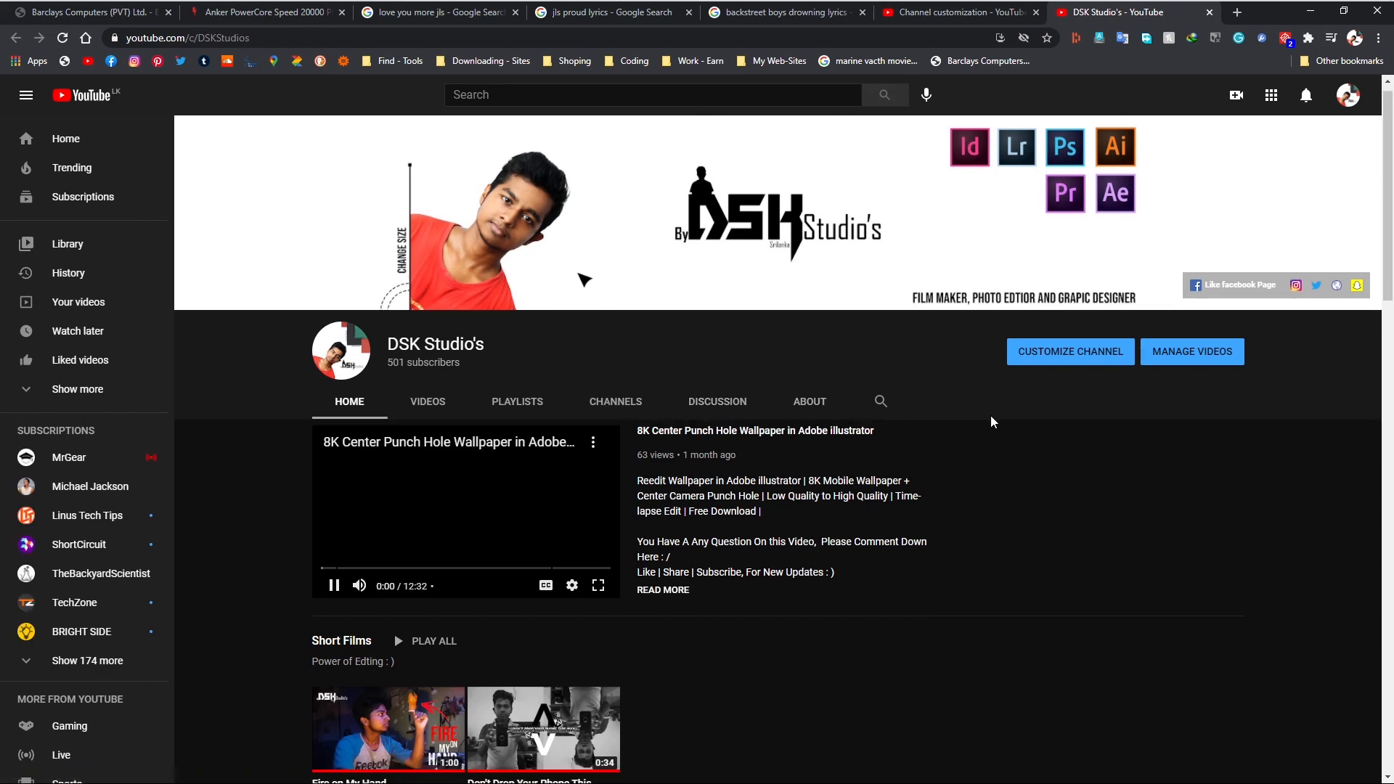
scroll(993, 421, "down", 4)
scroll(993, 422, "up", 4)
scroll(993, 422, "down", 1)
scroll(993, 421, "up", 1)
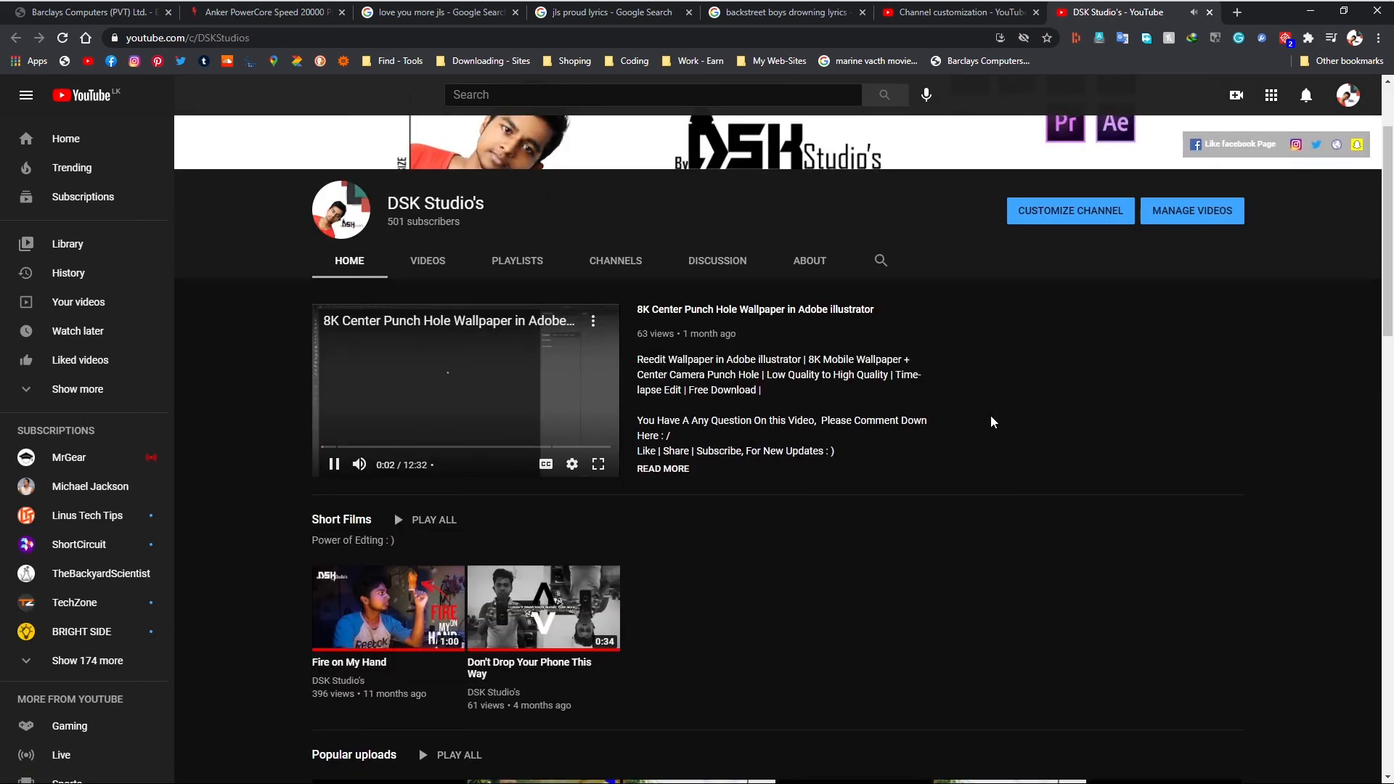